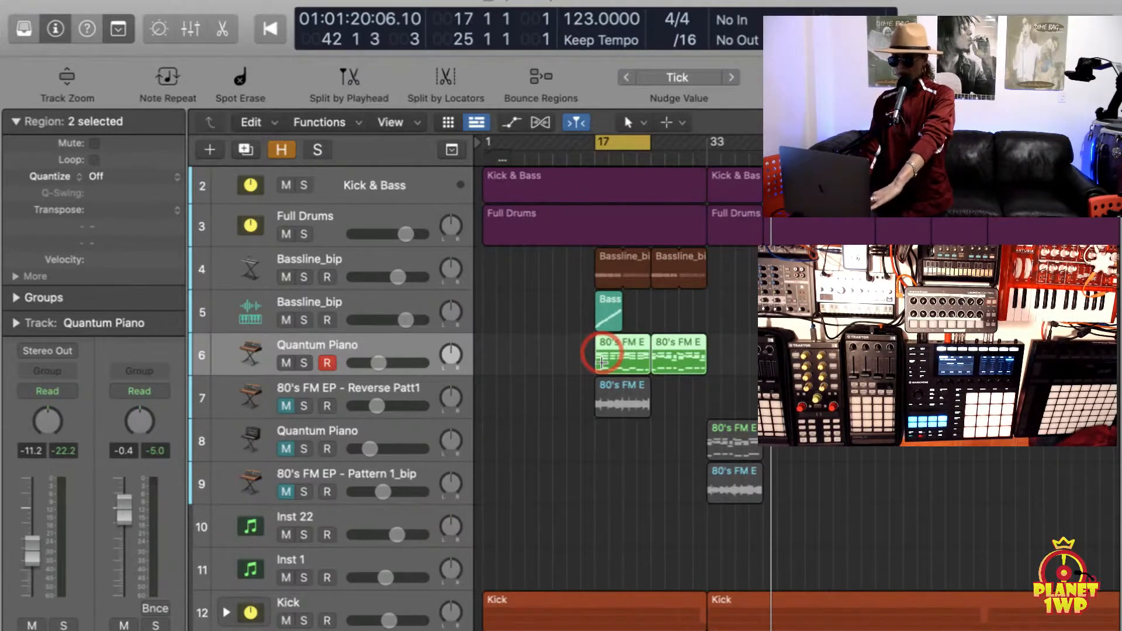
Repeat the two Quantum Piano regions at bars 17 and 25 once, with the copies starting at bar 33
key(super+d)
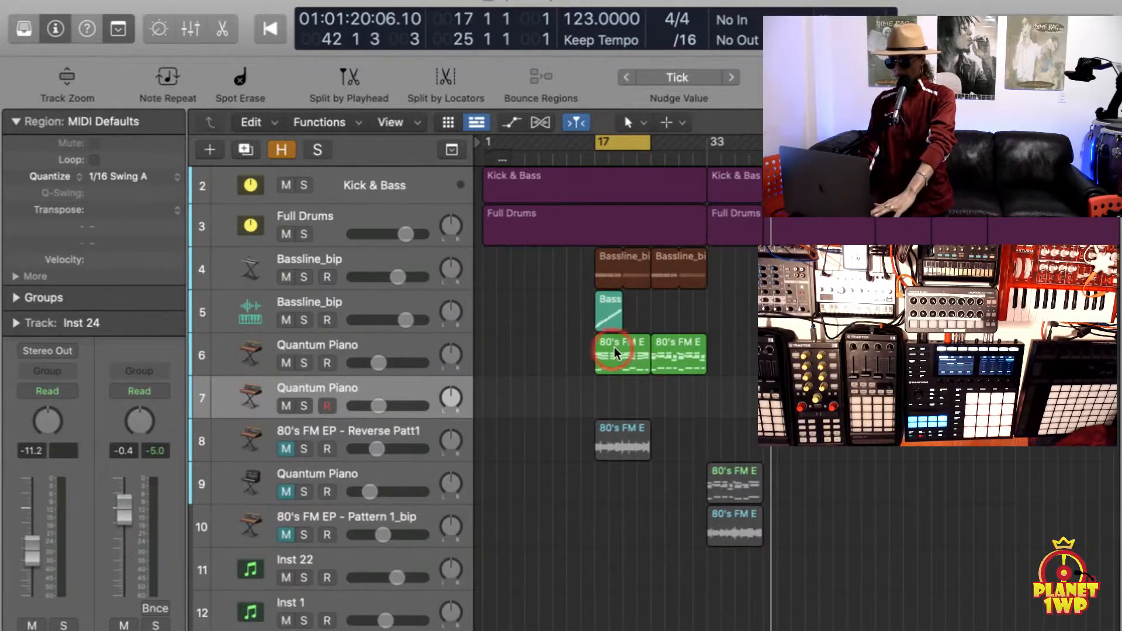
key(super+BackSpace)
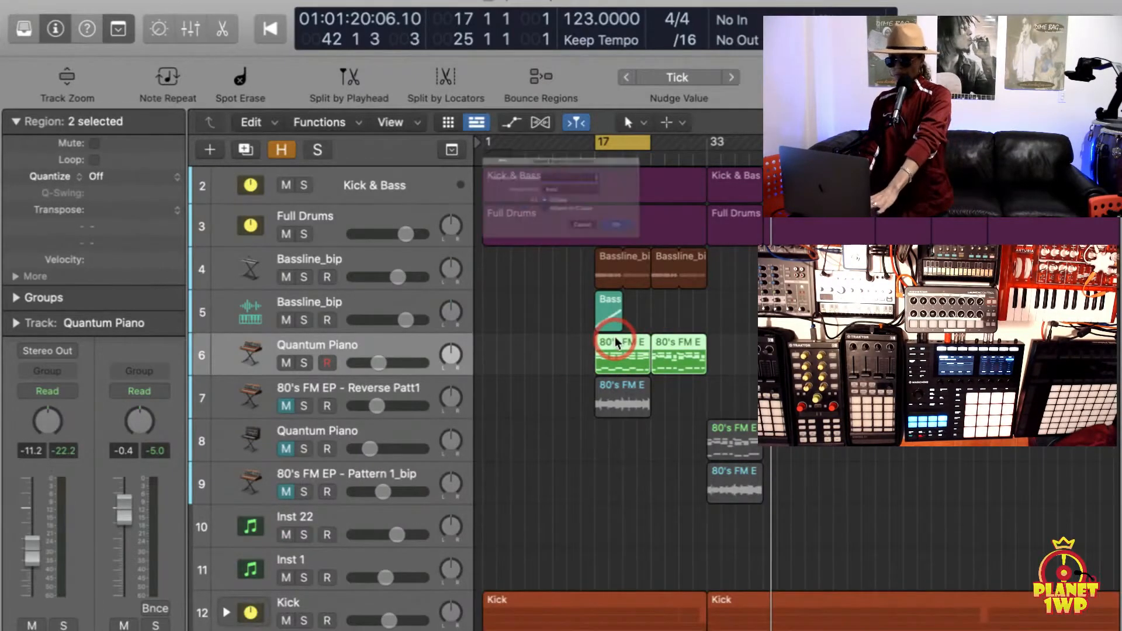
key(super+r)
click(677, 255)
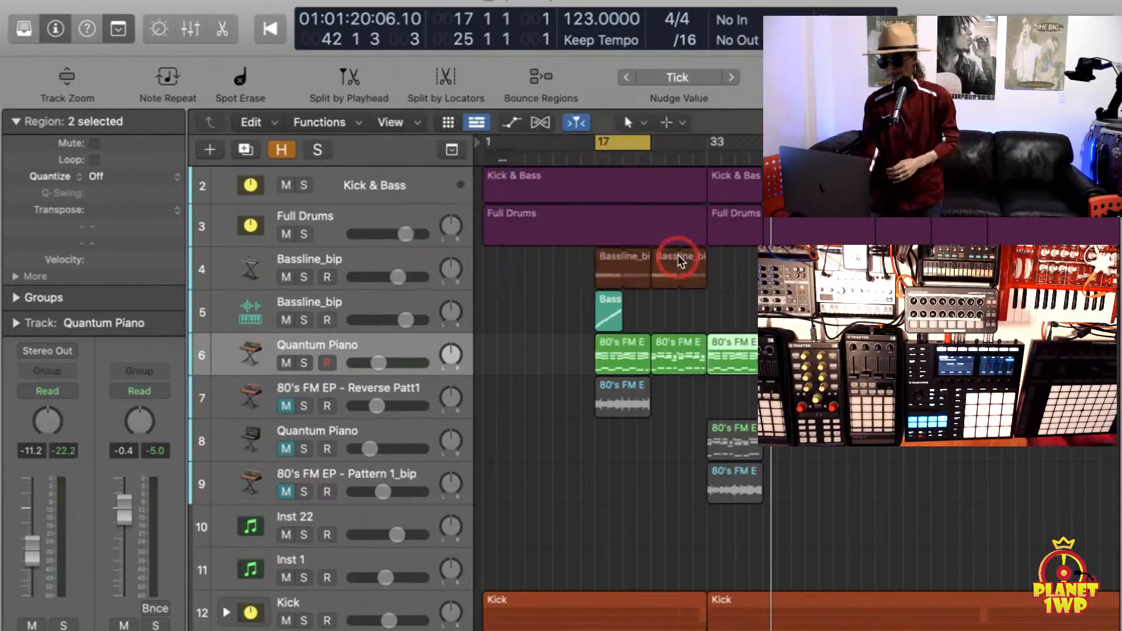
Open the notes of the first Quantum Piano region at bar 17 for editing in the Piano Roll
double_click(626, 343)
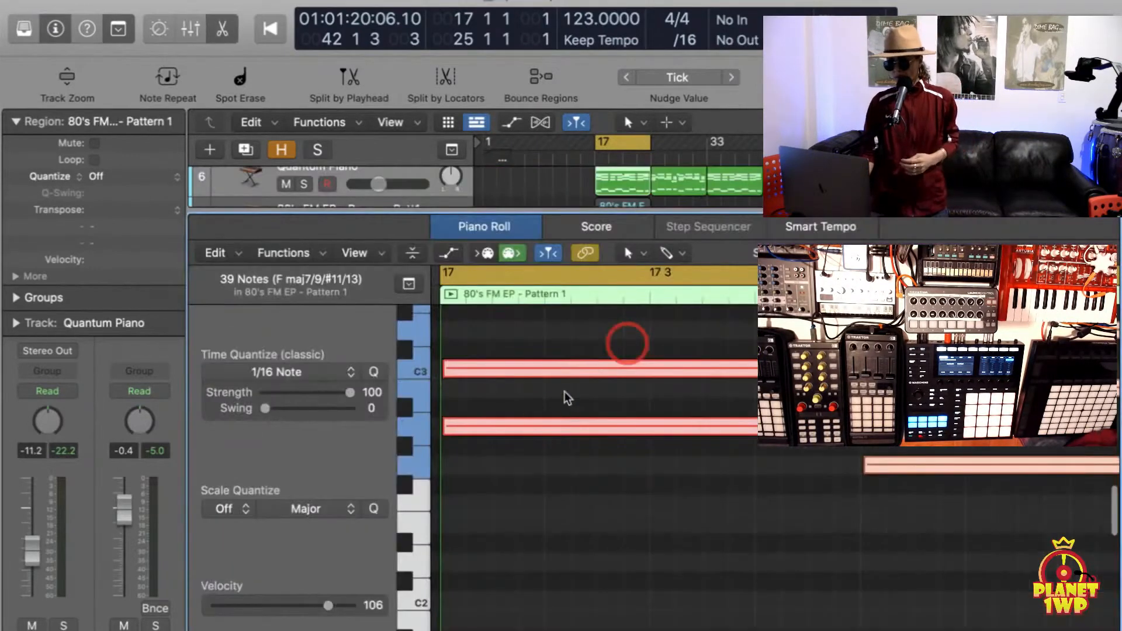
click(536, 593)
key(super+Left)
key(super+Left)
key(super+Left)
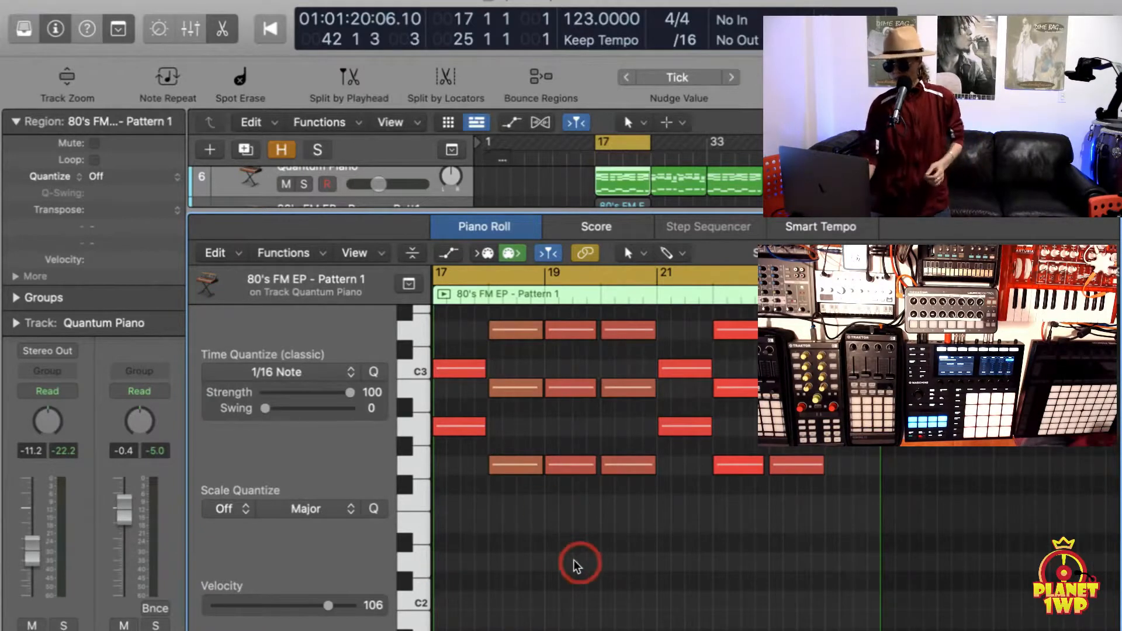
Open the Reverse Position MIDI transform for the notes of the bar 17 piano region
click(300, 254)
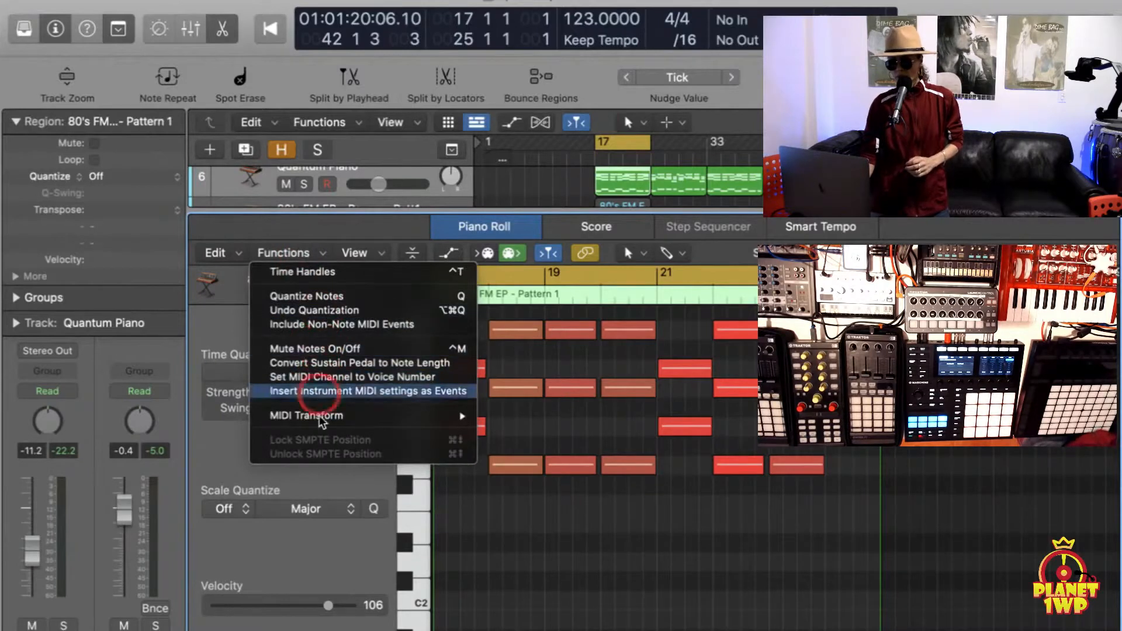
mouse_move(320, 416)
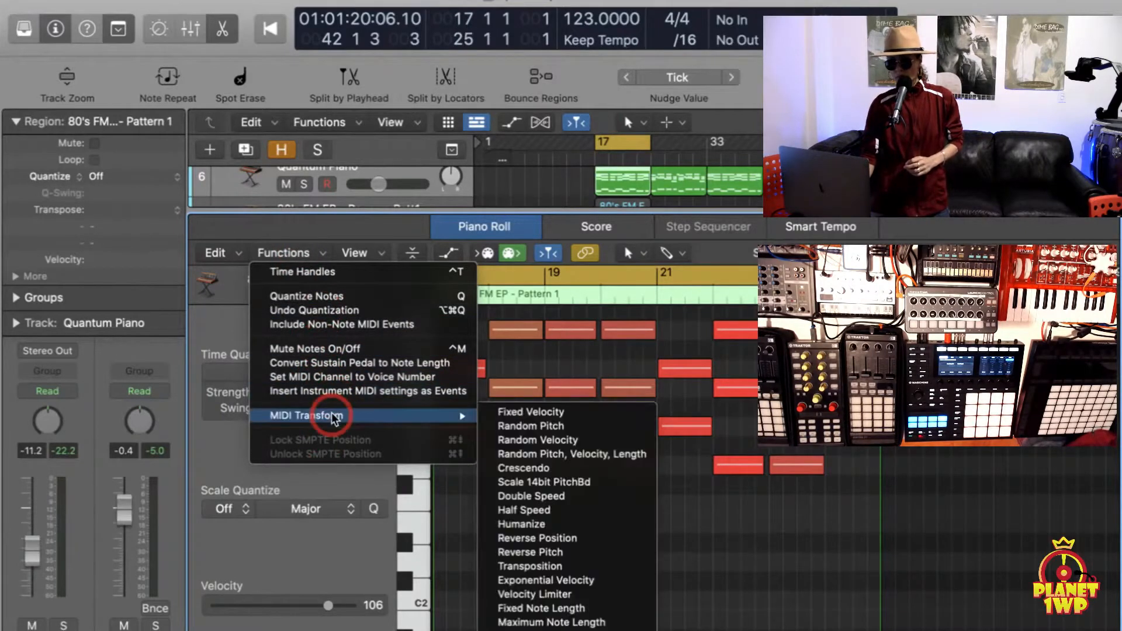
click(598, 537)
drag(507, 4, 393, 374)
drag(464, 362, 618, 91)
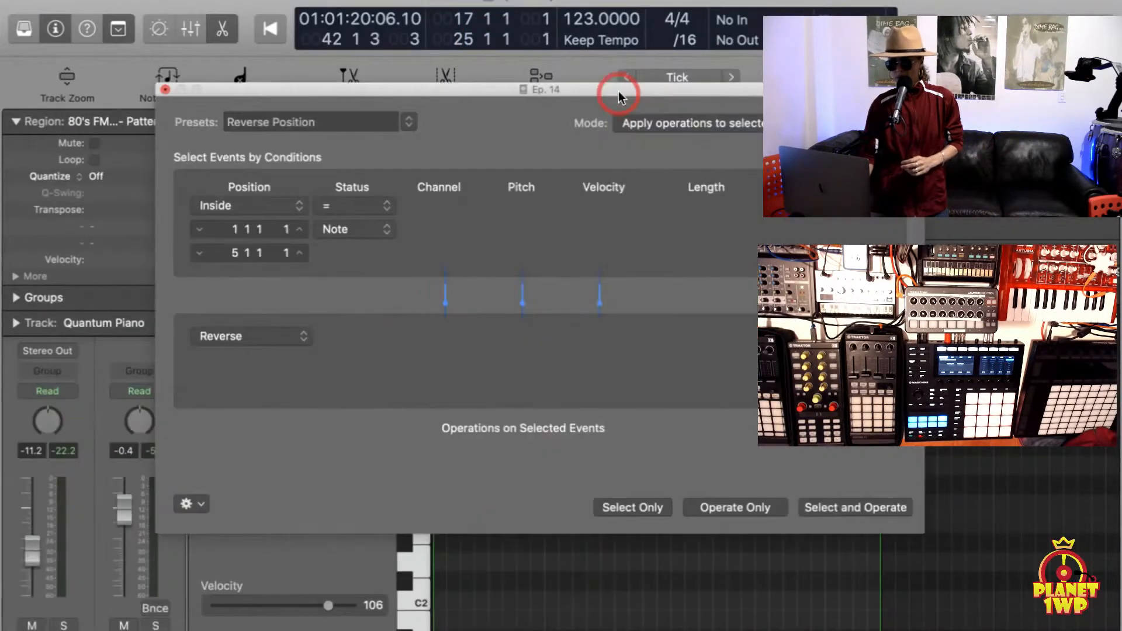
Limit the Reverse Position transform to the range from 17 1 1 1 to 25 1 1 1
double_click(233, 229)
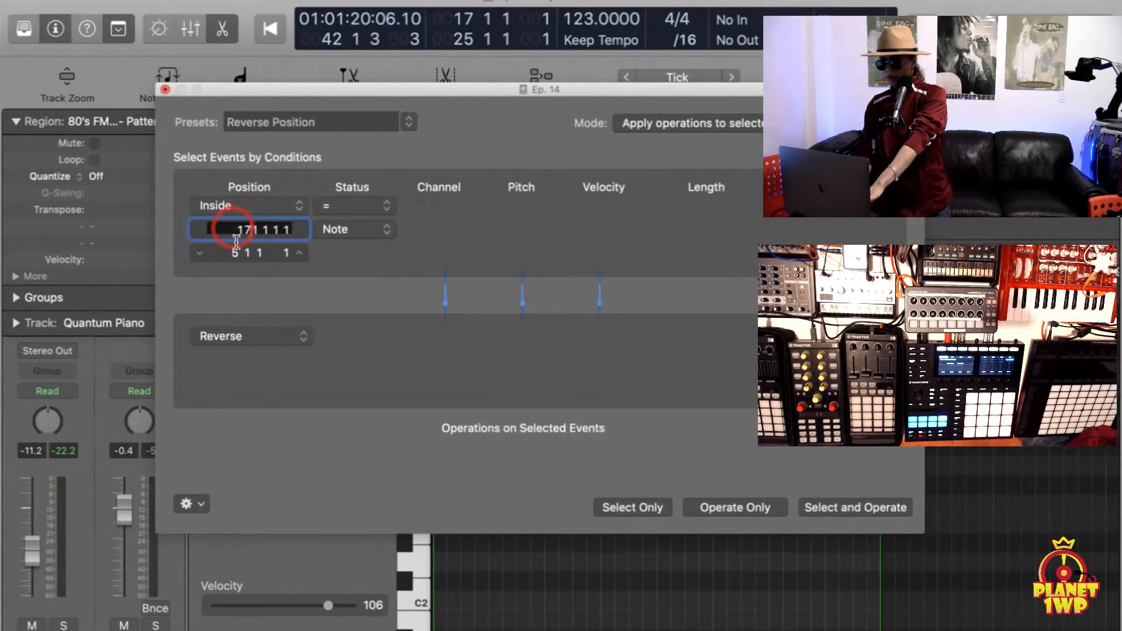
double_click(233, 256)
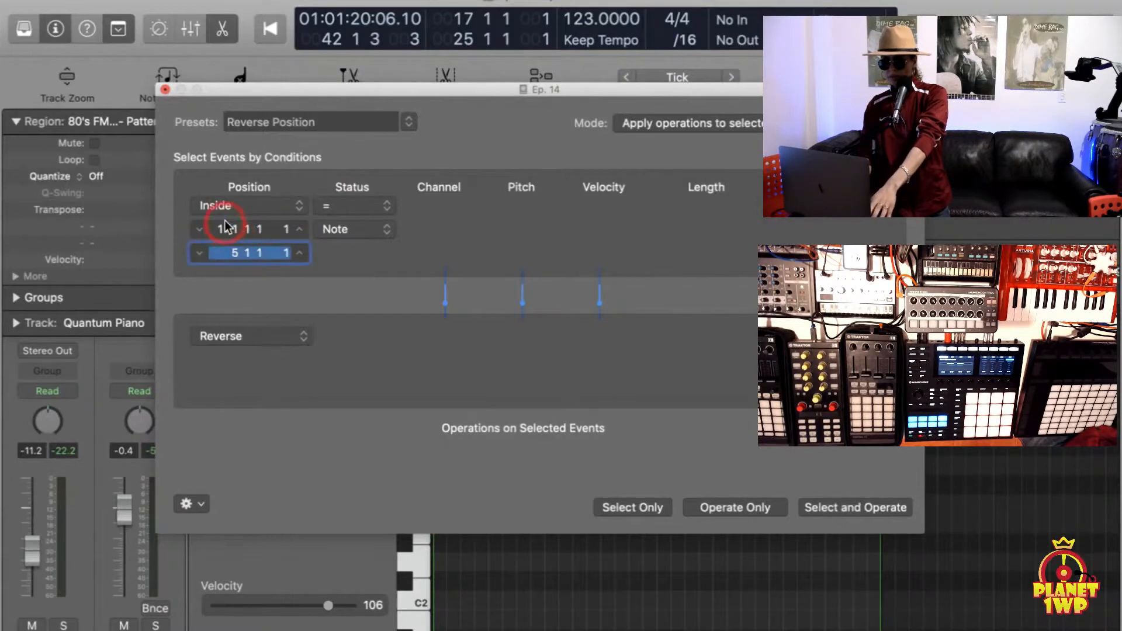
double_click(228, 231)
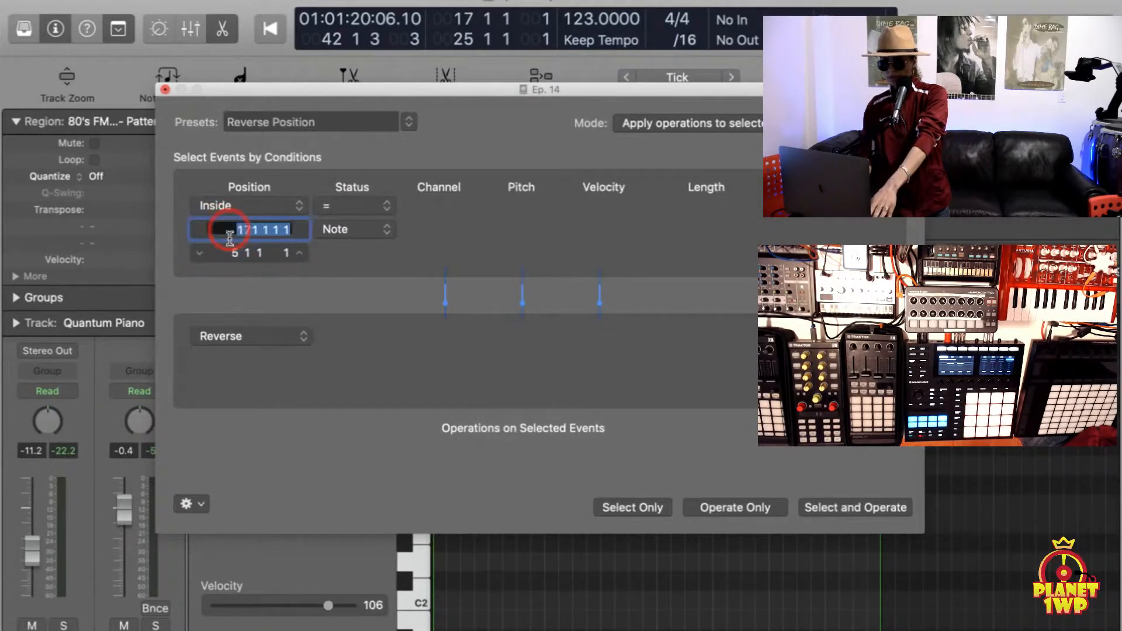
text(17.)
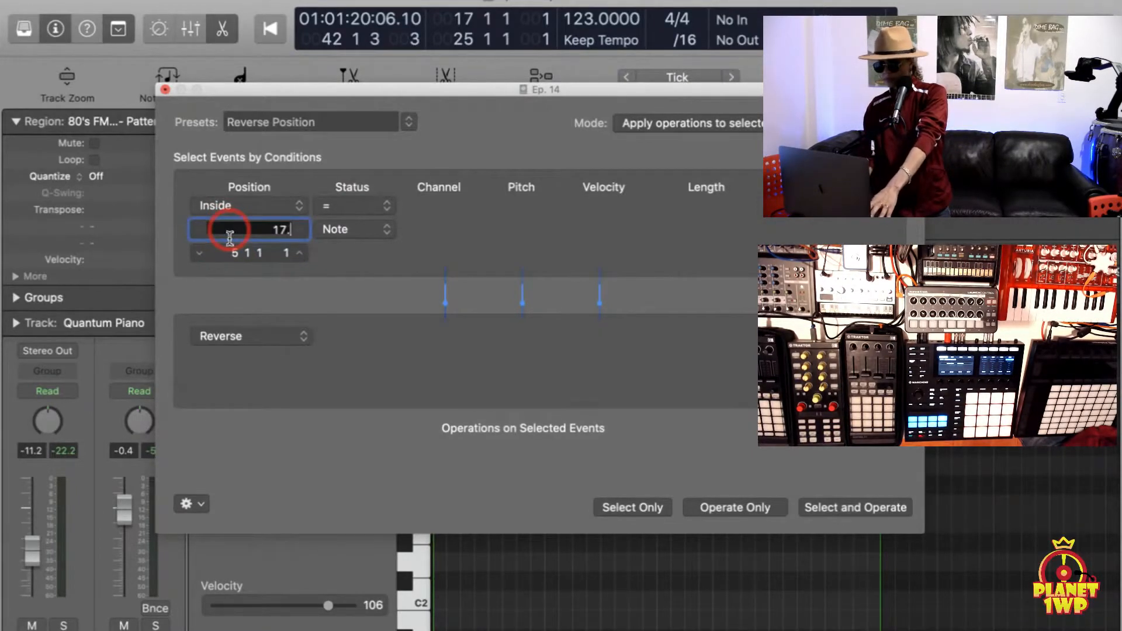
key(Return)
double_click(228, 253)
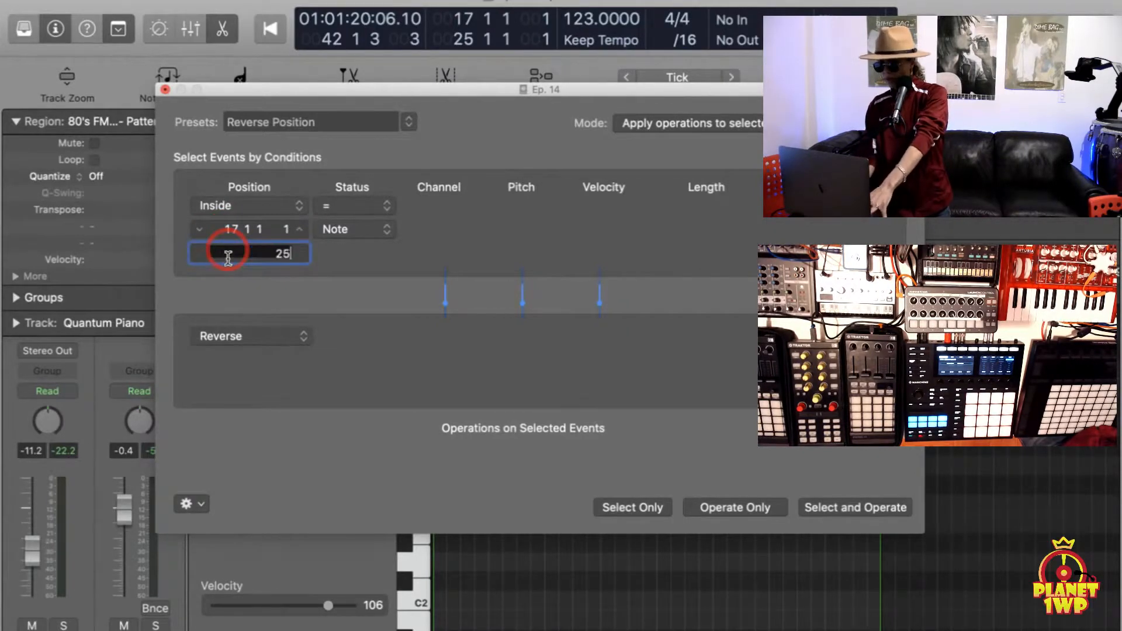
text(25)
key(Return)
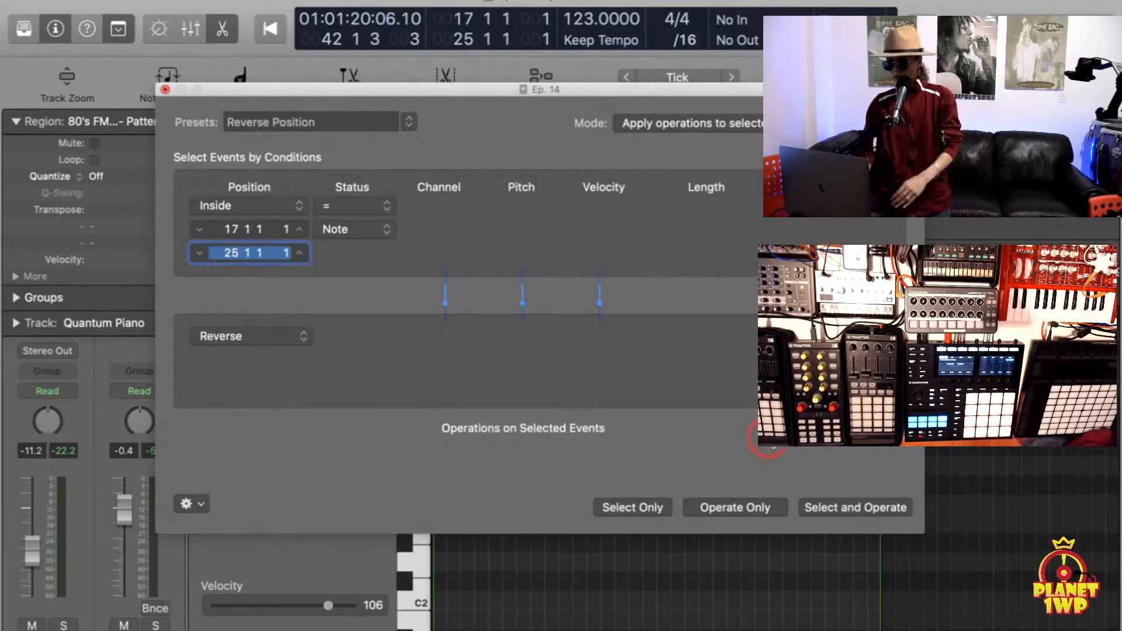
Select and reverse the notes in the set range, and close the transform and the Piano Roll
click(829, 513)
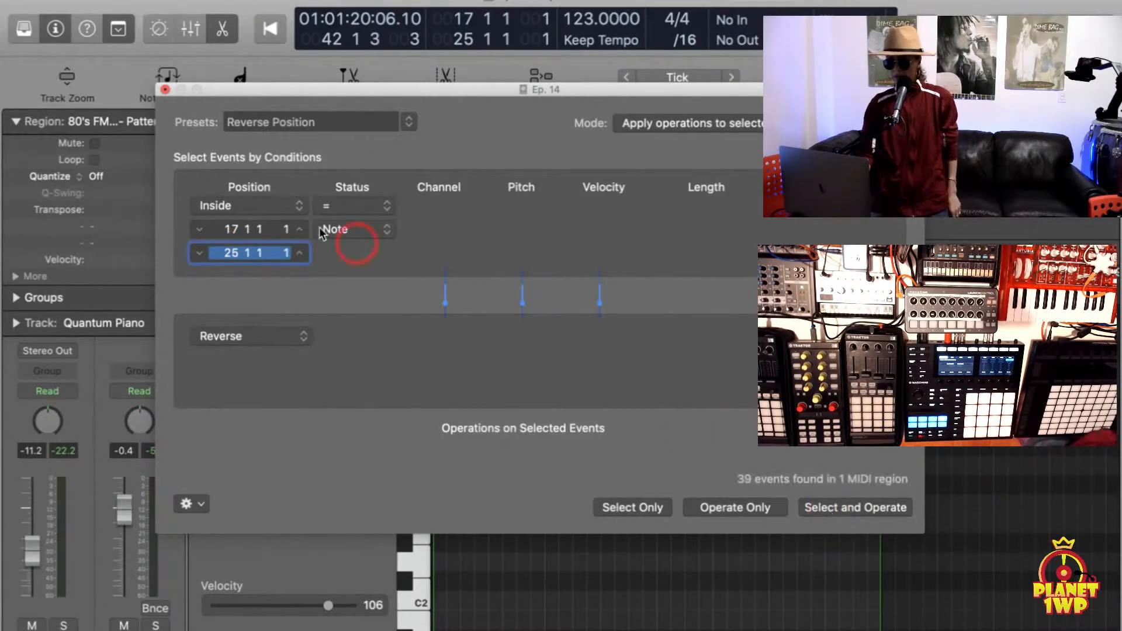
click(163, 89)
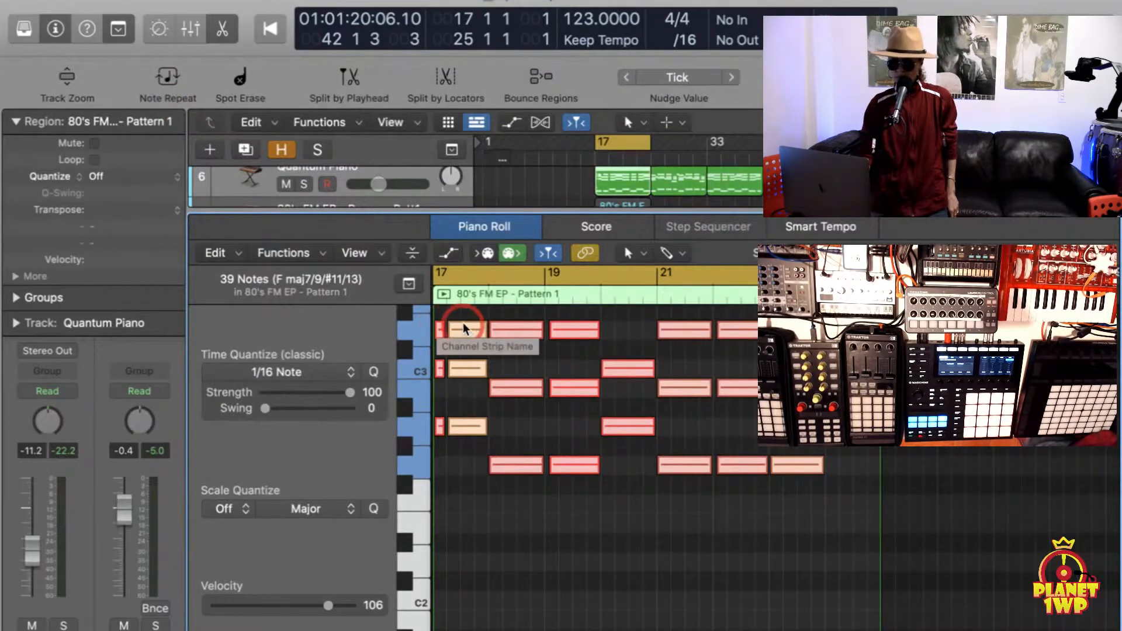
click(469, 225)
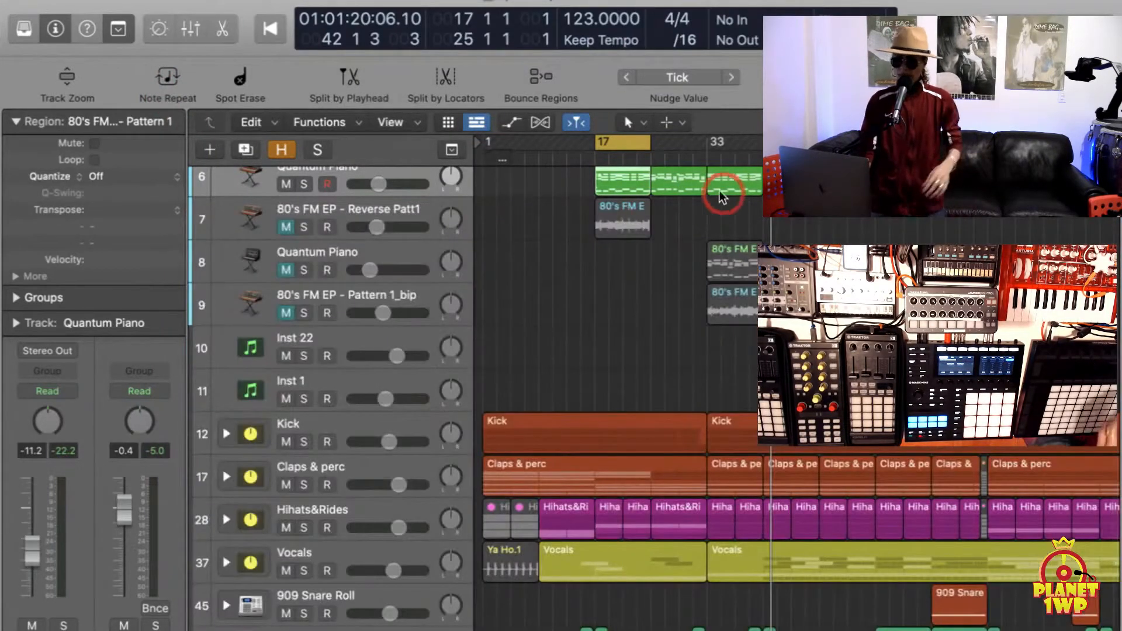
Move the Reverse Patt1 audio region to bar 25 and bounce the bar 17 Quantum Piano region in place to a new track
drag(618, 215, 675, 214)
scroll(611, 243, up, 1)
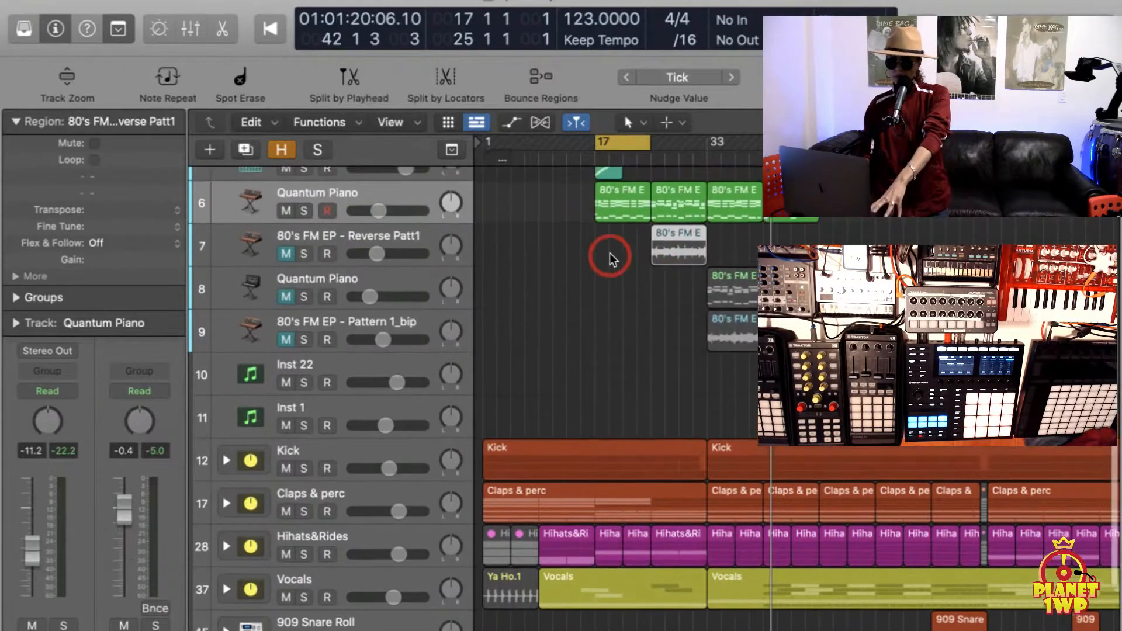
right_click(614, 192)
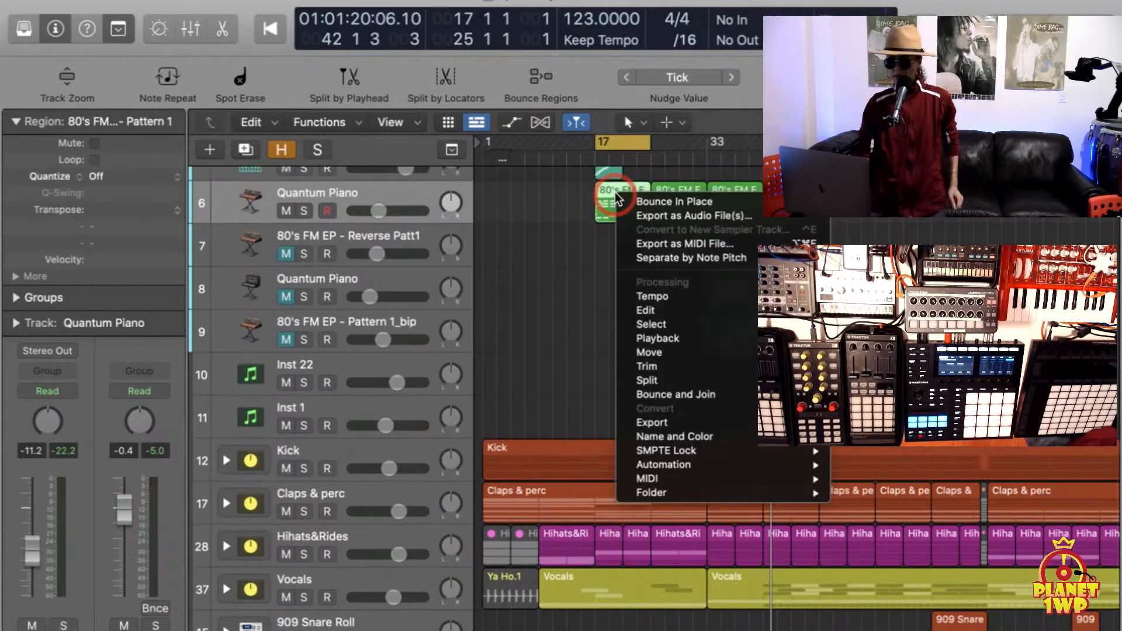
click(652, 202)
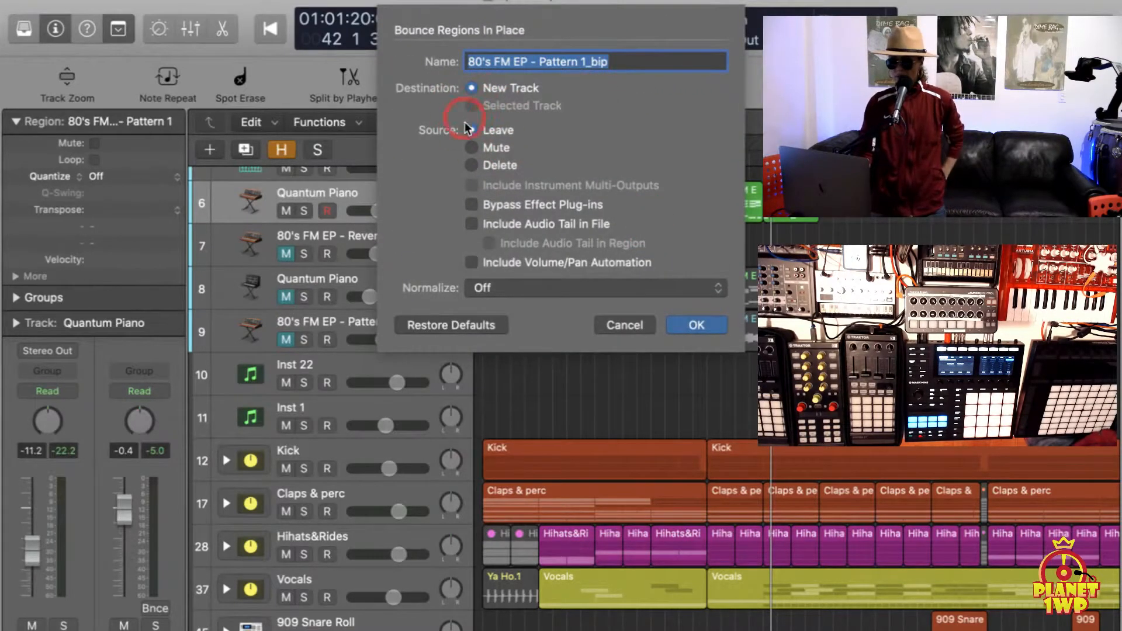
click(695, 325)
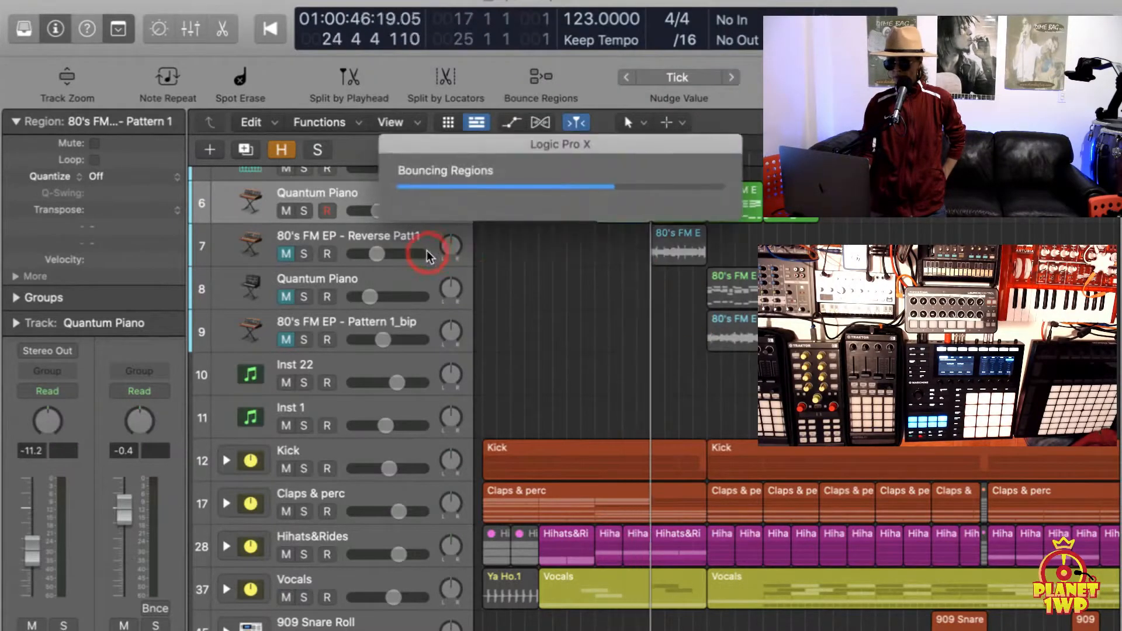
Enable Reverse for the newly bounced audio region at bar 17 in its additional region parameters
click(619, 246)
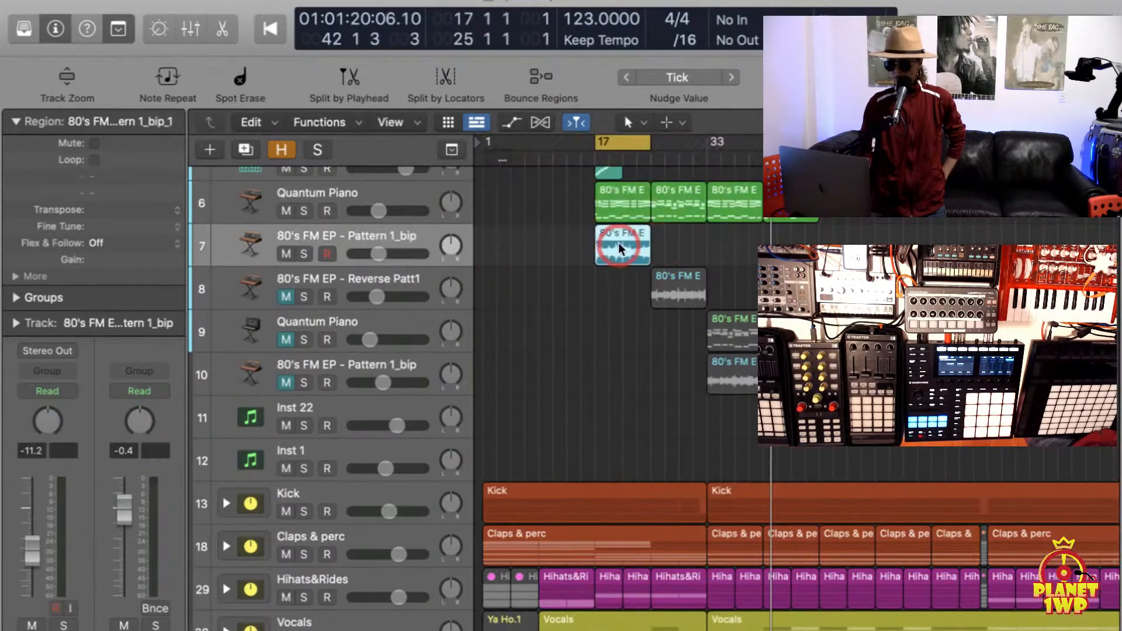
click(626, 237)
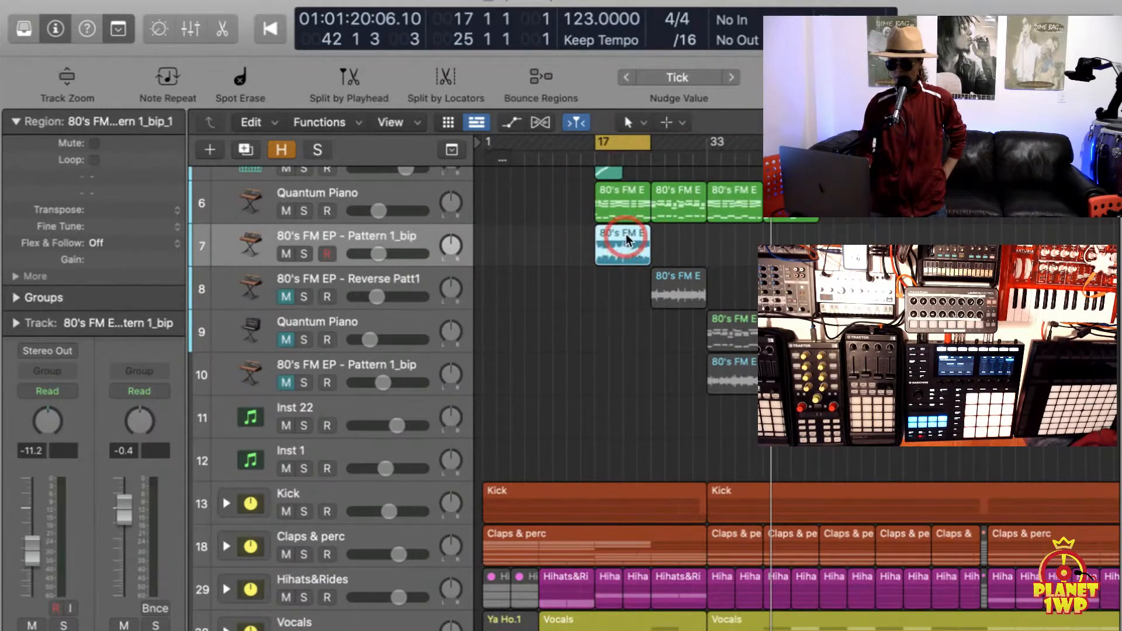
click(16, 122)
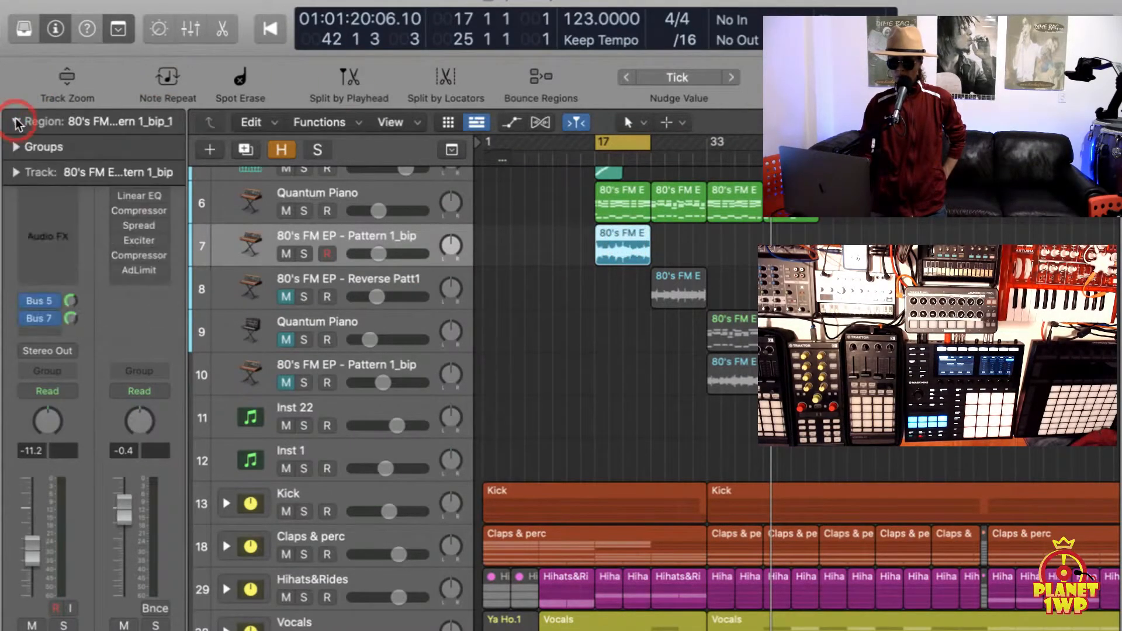
click(16, 121)
click(37, 175)
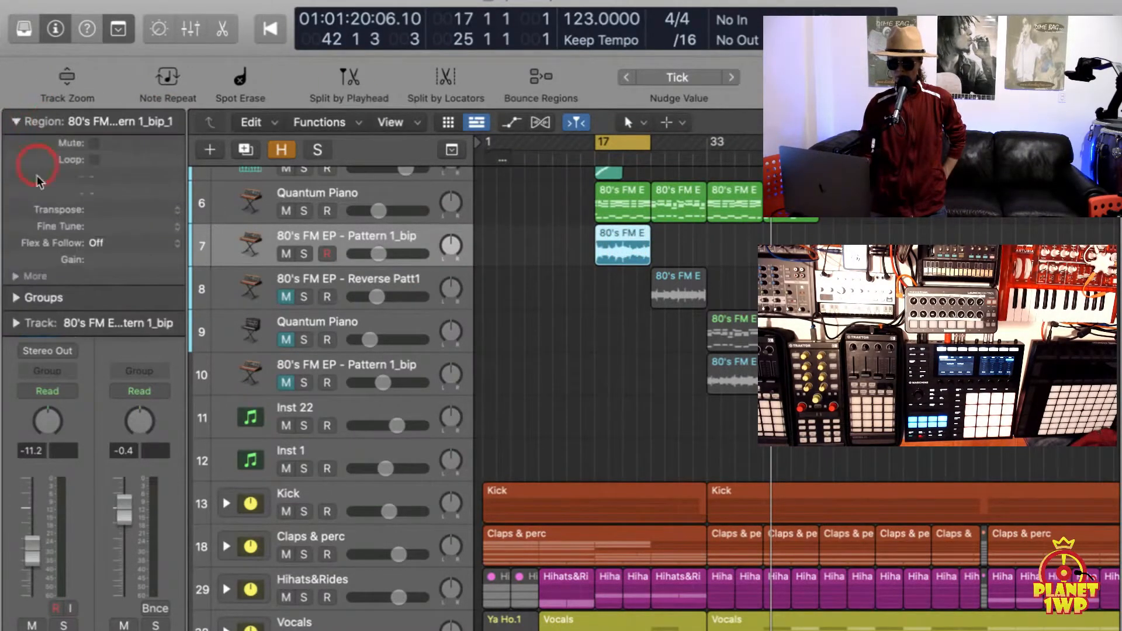
click(16, 279)
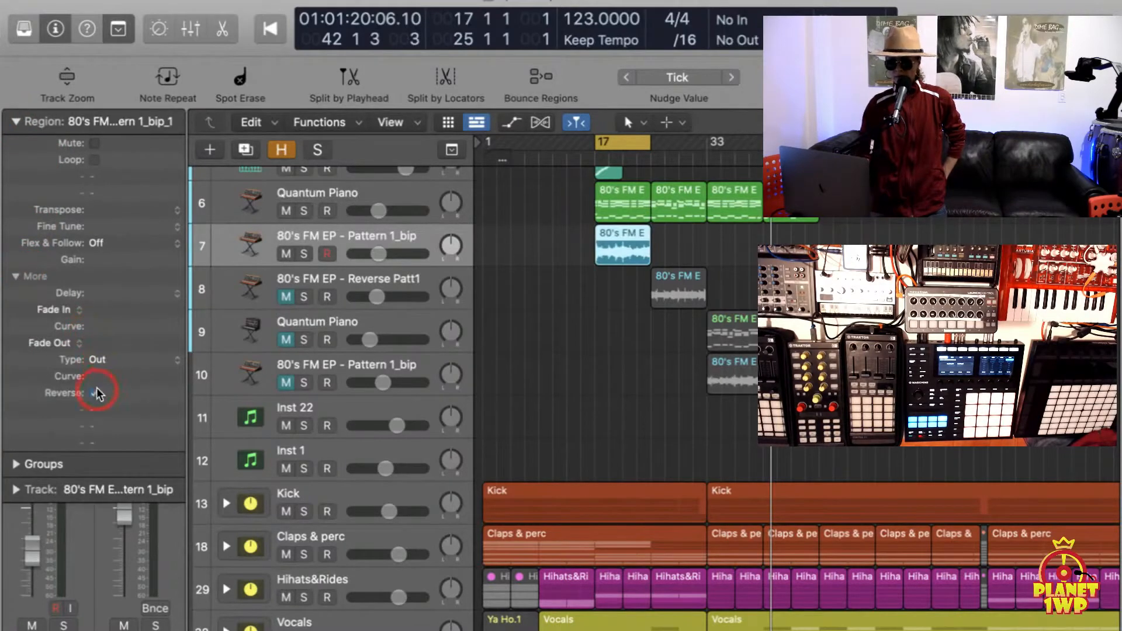
click(618, 251)
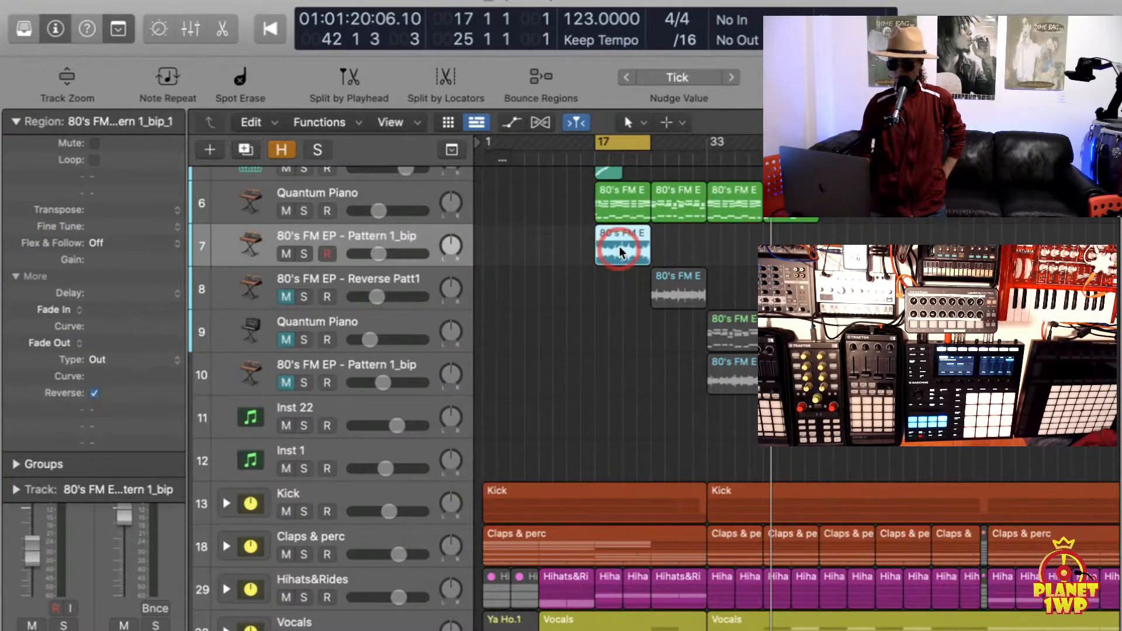
Replace the note-reversed Quantum Piano region at bar 17 with a copy of the original pattern region at bar 33
click(624, 190)
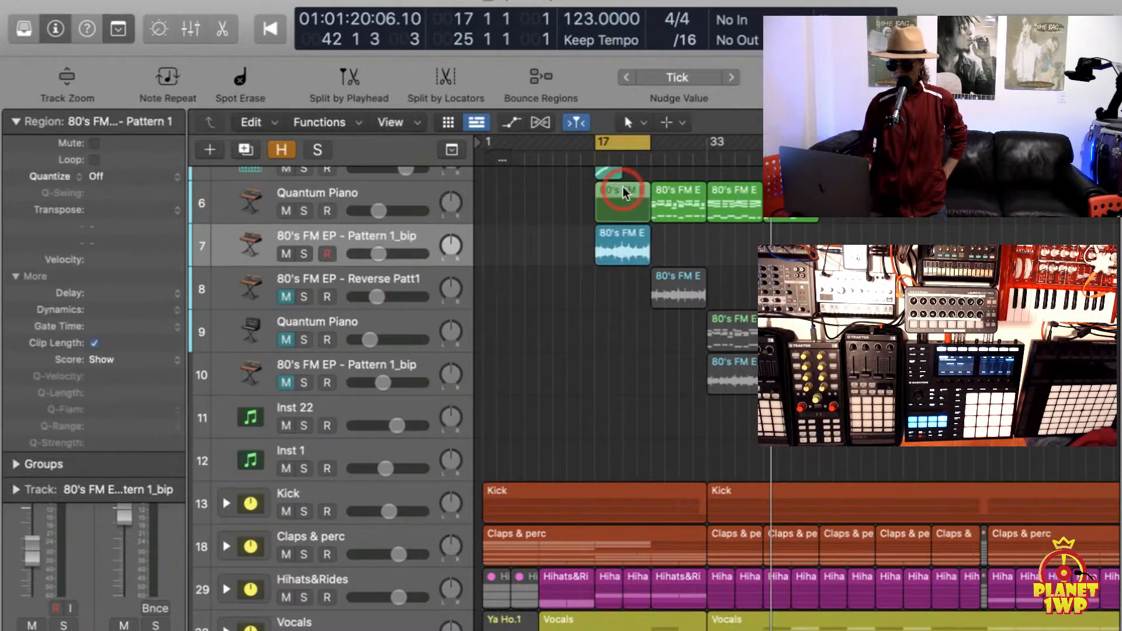
key(Delete)
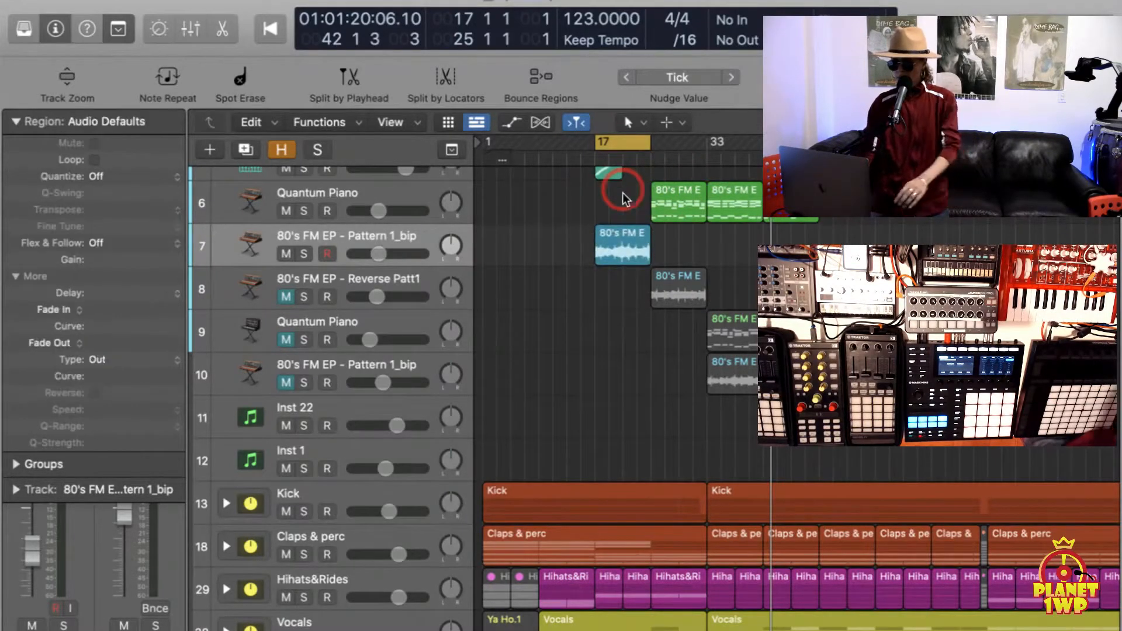
click(735, 198)
drag(734, 184, 623, 182)
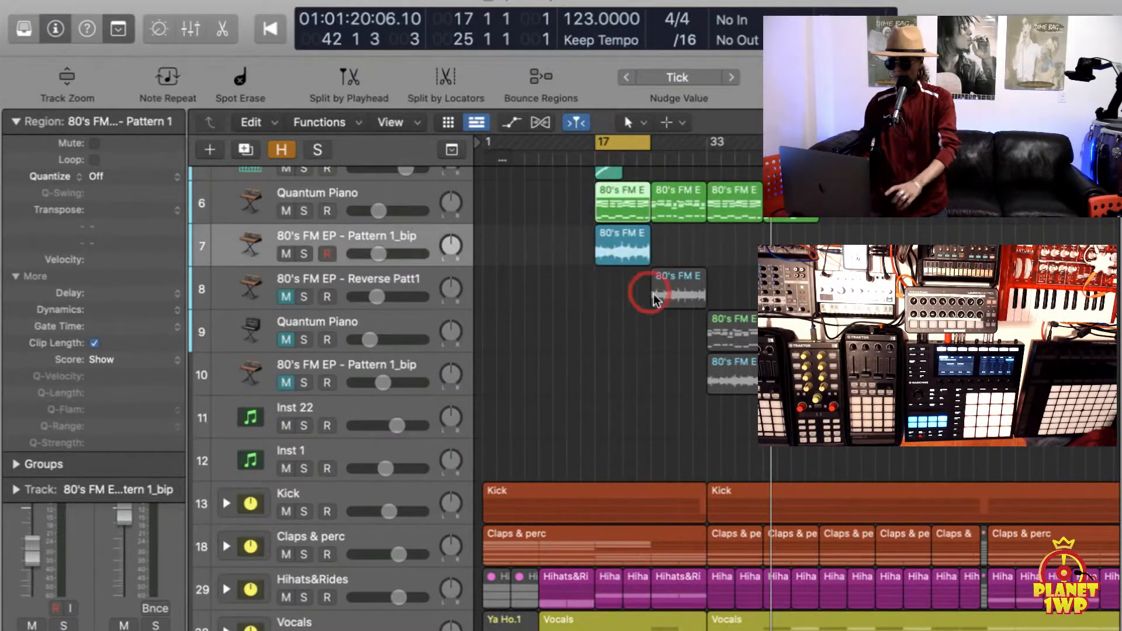
Solo the Quantum Piano track and the bounced Pattern 1 audio track below it, and play both from bar 17
click(307, 212)
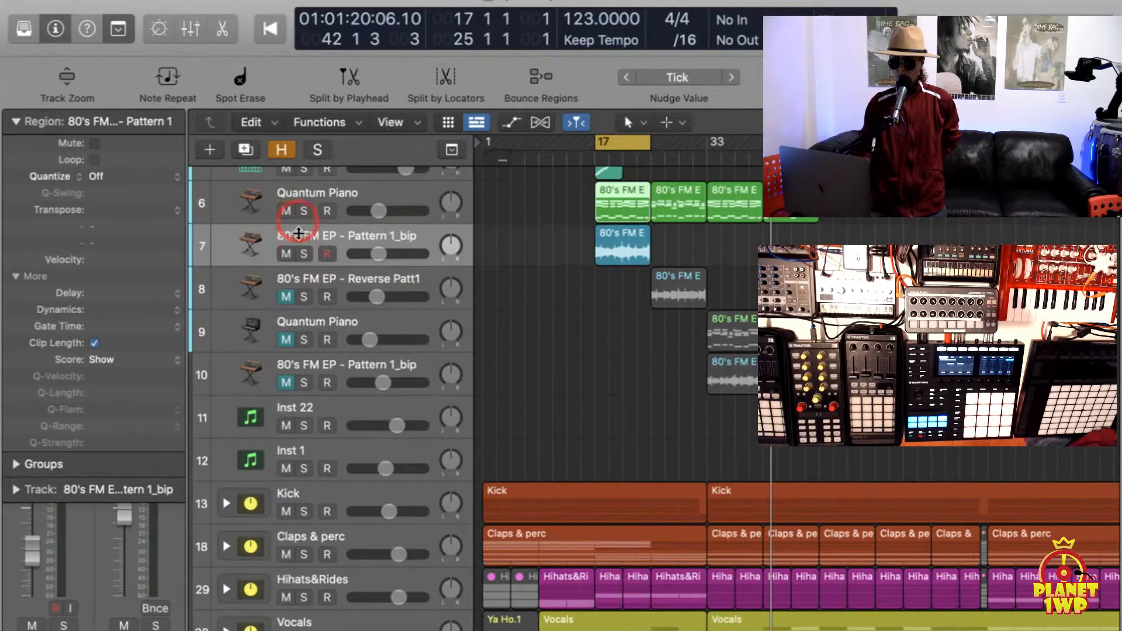
click(304, 212)
click(303, 253)
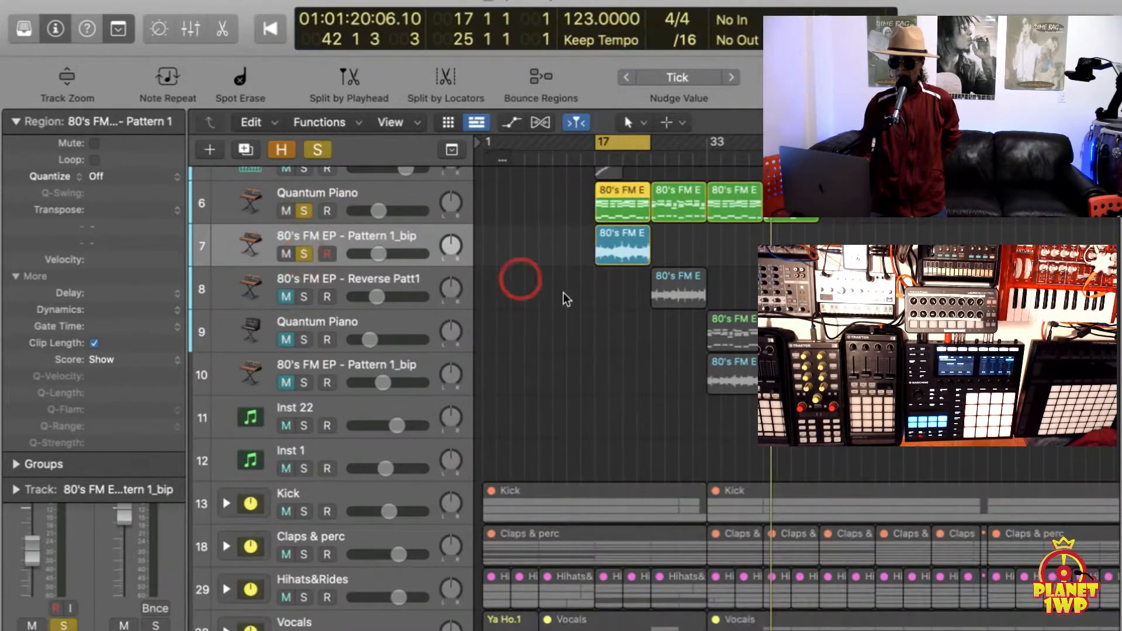
key(space)
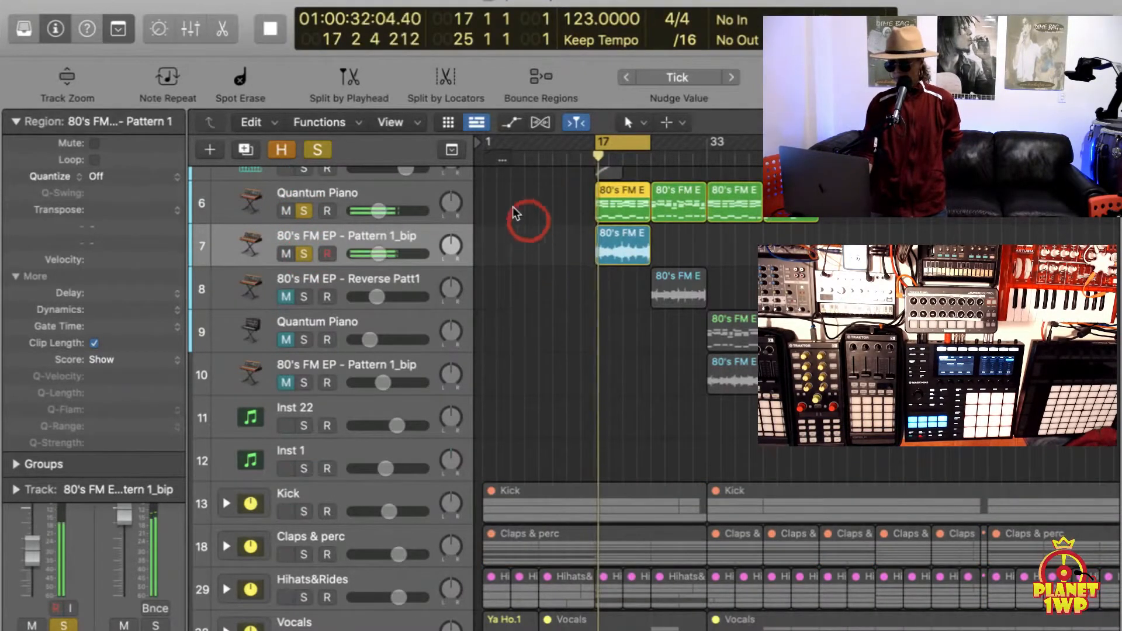
Lower the Quantum Piano track's volume slightly during playback and examine the end of the reversed audio region near bar 25
drag(375, 248, 357, 212)
key(super+Right)
key(super+Right)
key(super+Right)
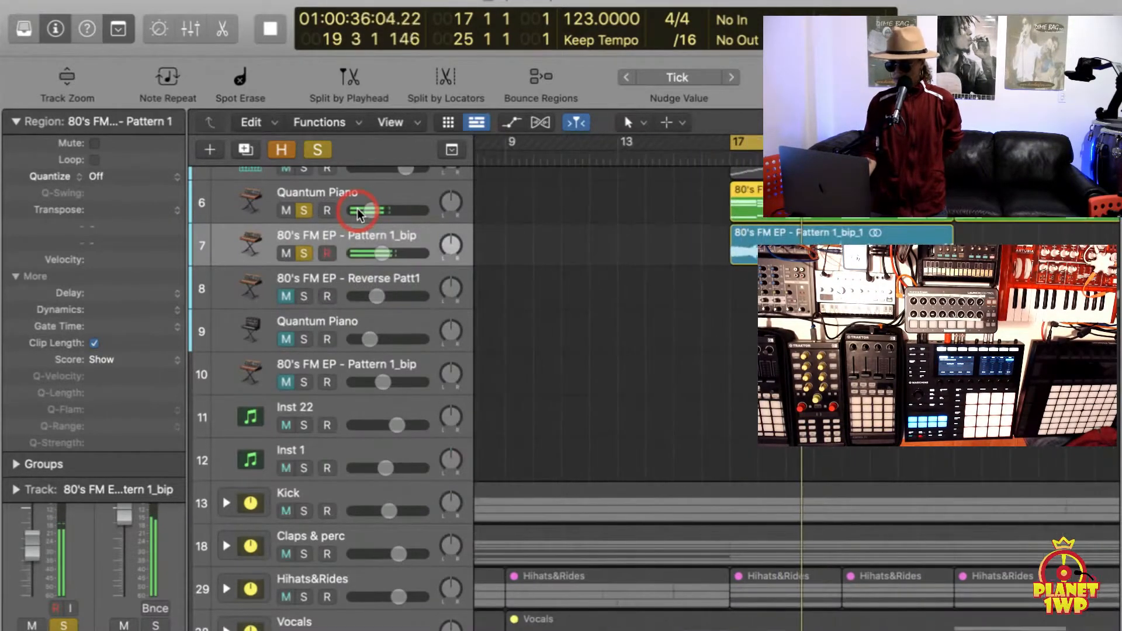
key(super+Right)
key(super+Right)
scroll(359, 213, right, 10)
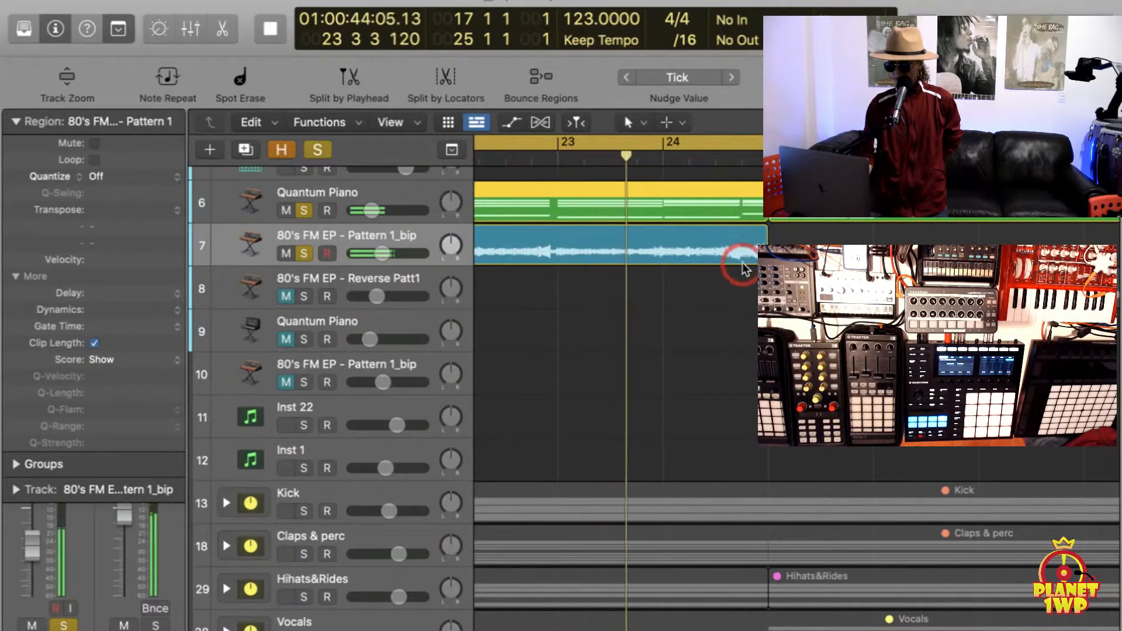
Lower the Quantum Piano track's volume slightly, unsolo it and the bounced Pattern 1 track, and play the full arrangement from bar 17
drag(372, 210, 359, 208)
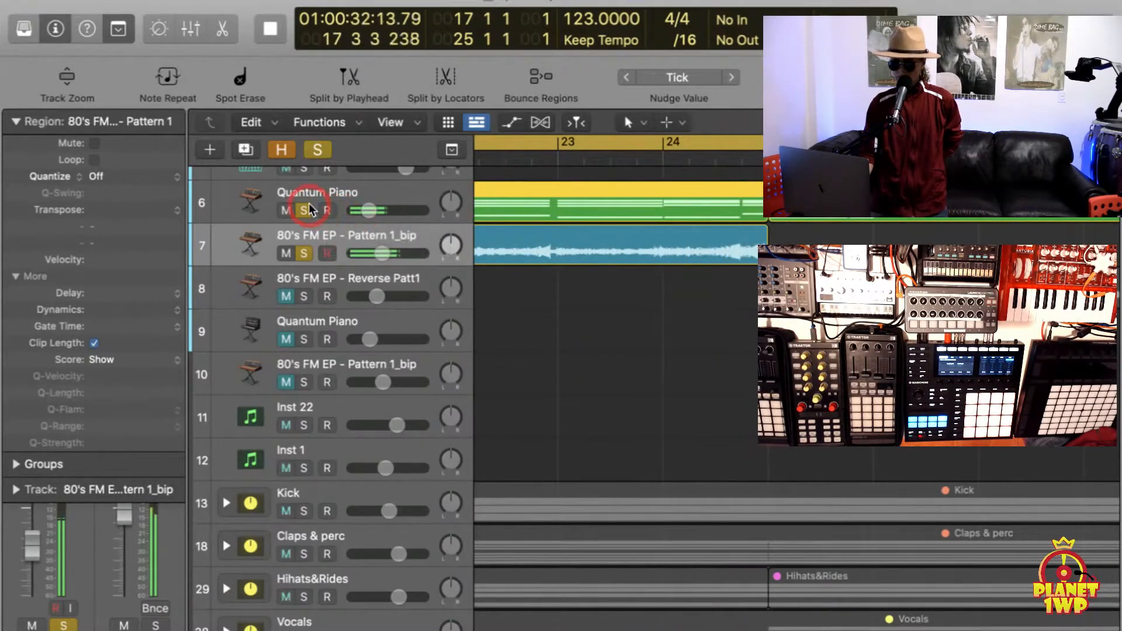
key(space)
drag(310, 204, 309, 268)
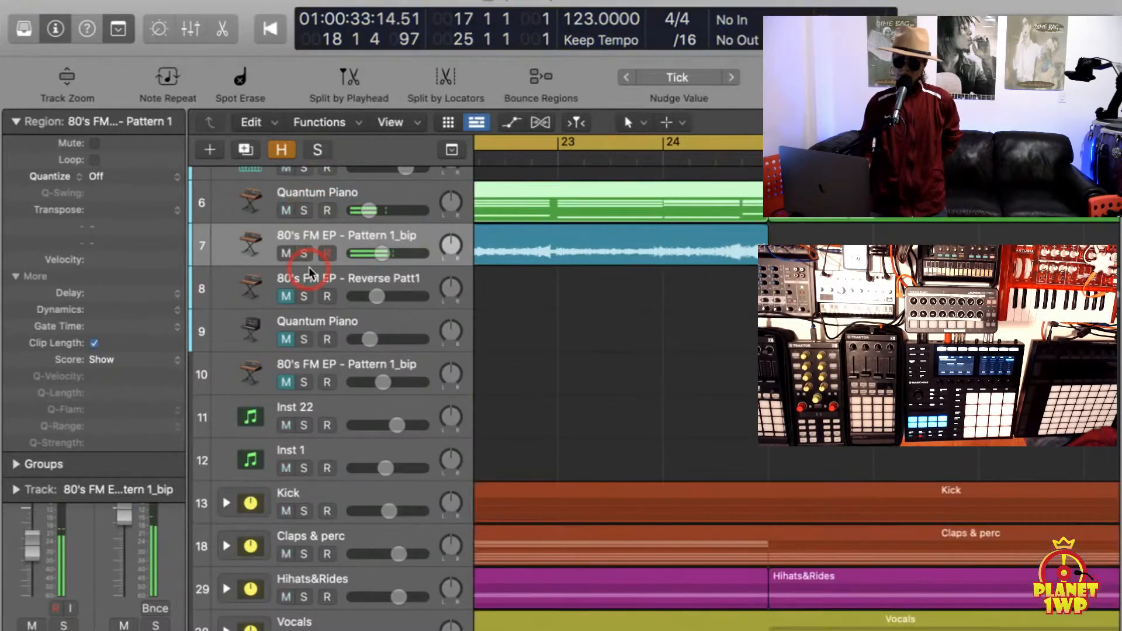
key(space)
key(space)
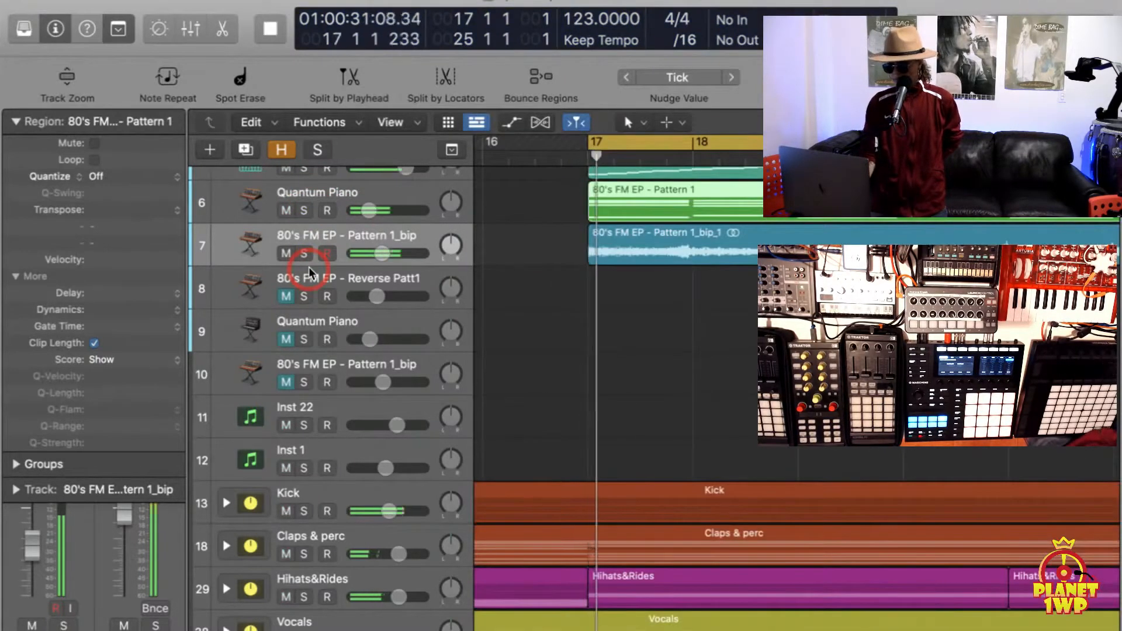
Lower the volume of the bounced Pattern 1 track slightly, fine-tune the Quantum Piano track's volume during playback, and stop
key(super+Left)
key(super+Left)
key(super+Left)
key(super+Left)
key(super+Left)
key(super+Left)
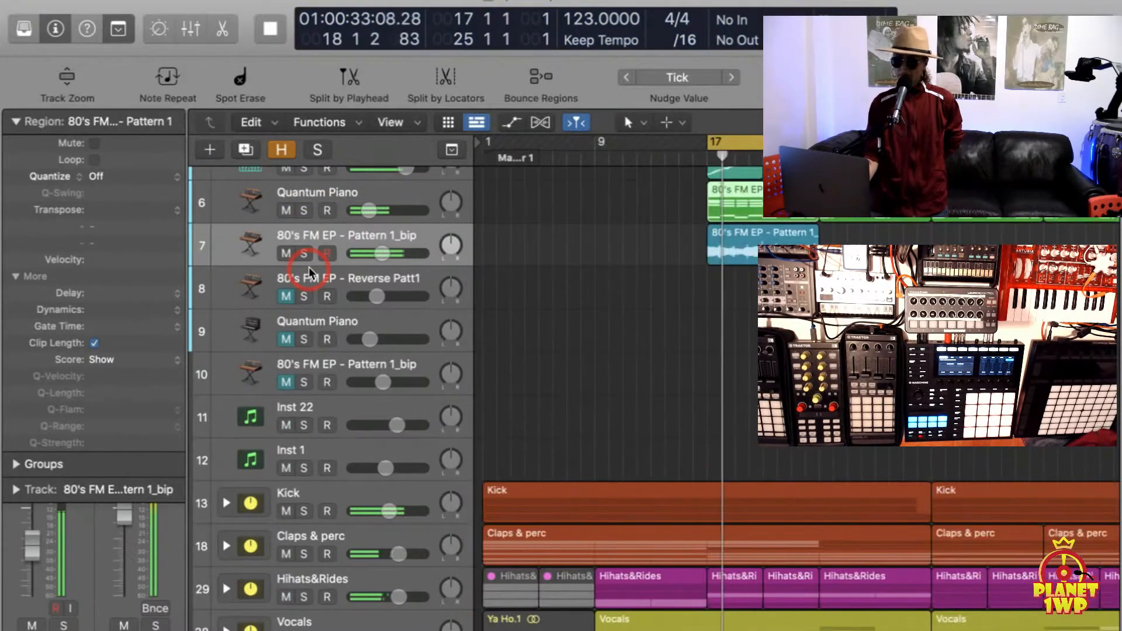
drag(382, 253, 380, 253)
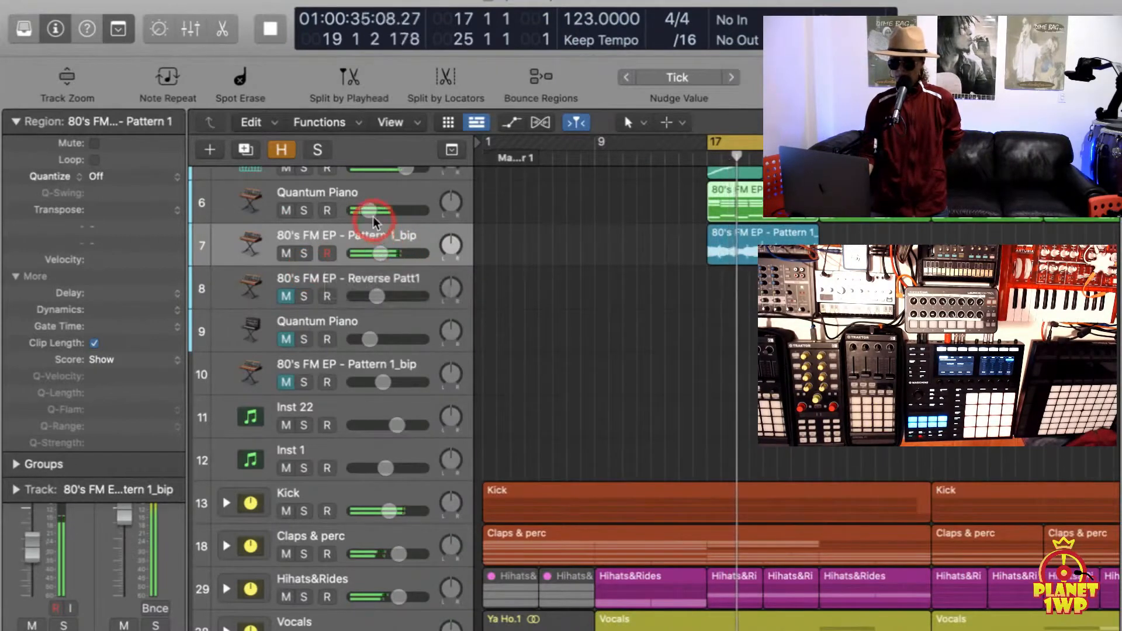
drag(369, 213, 370, 216)
key(space)
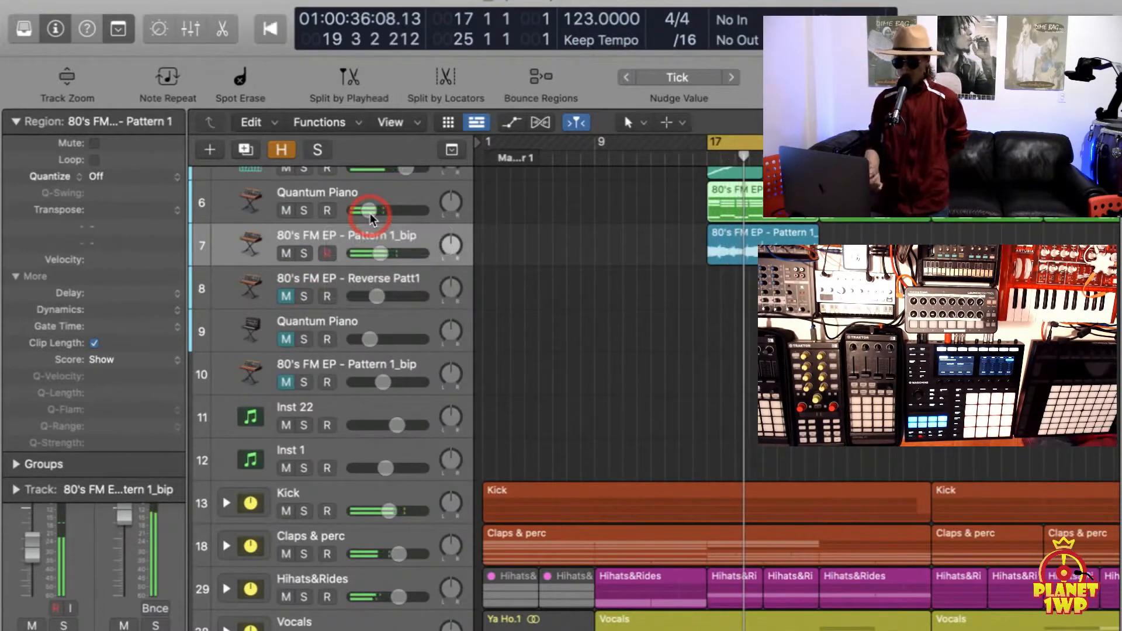
Open the Quantum Piano pattern region at bar 17 in a separate Piano Roll window
click(667, 248)
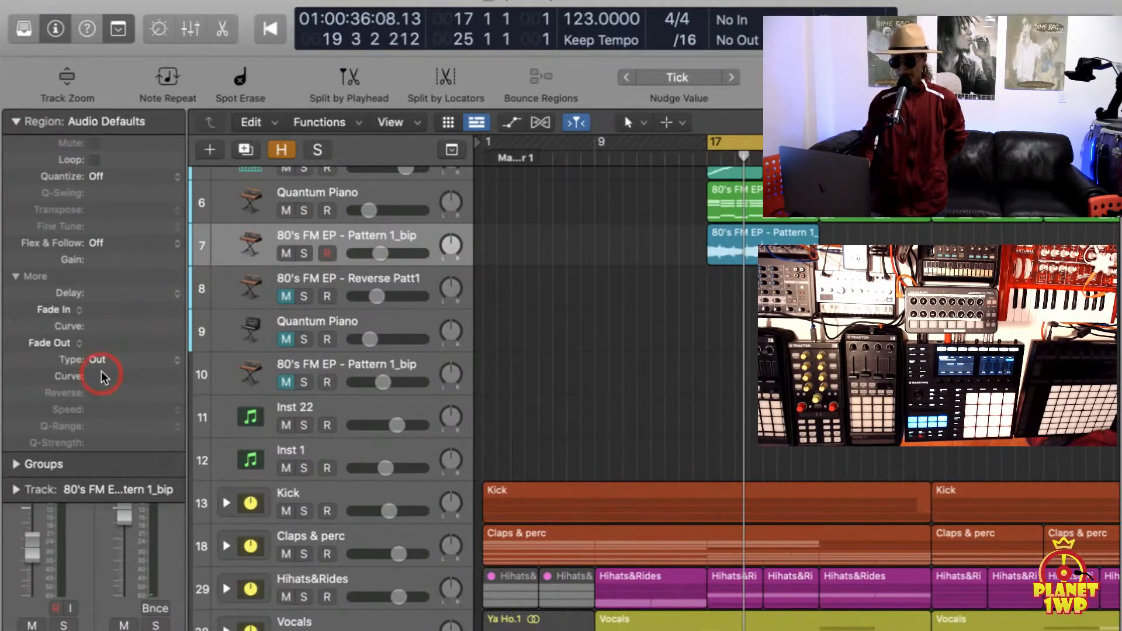
click(662, 245)
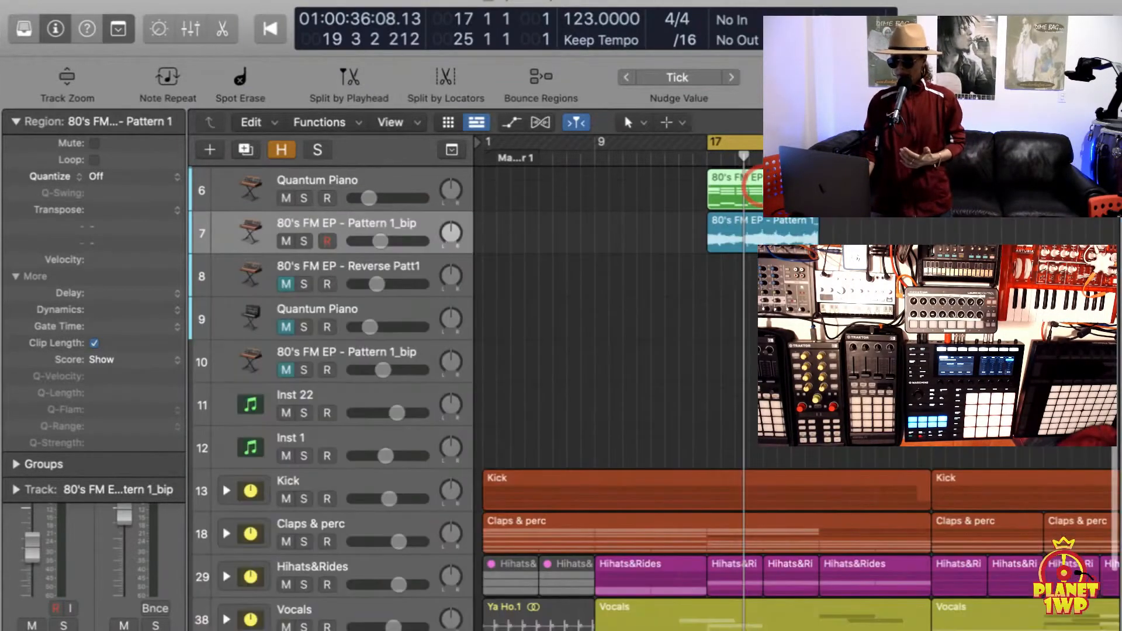
double_click(757, 193)
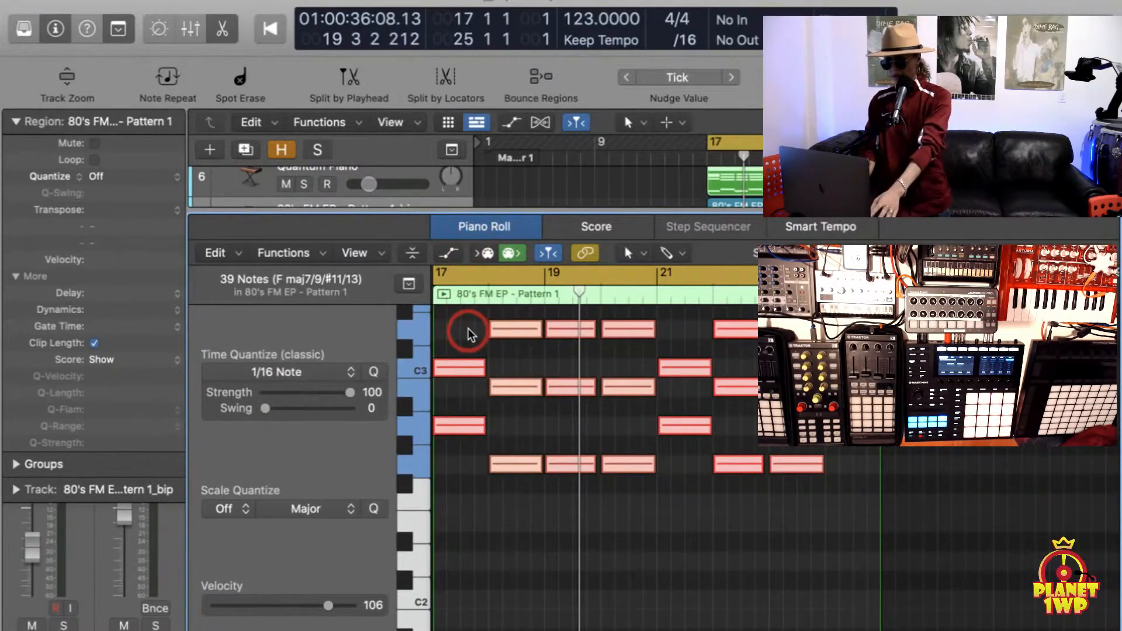
key(super+4)
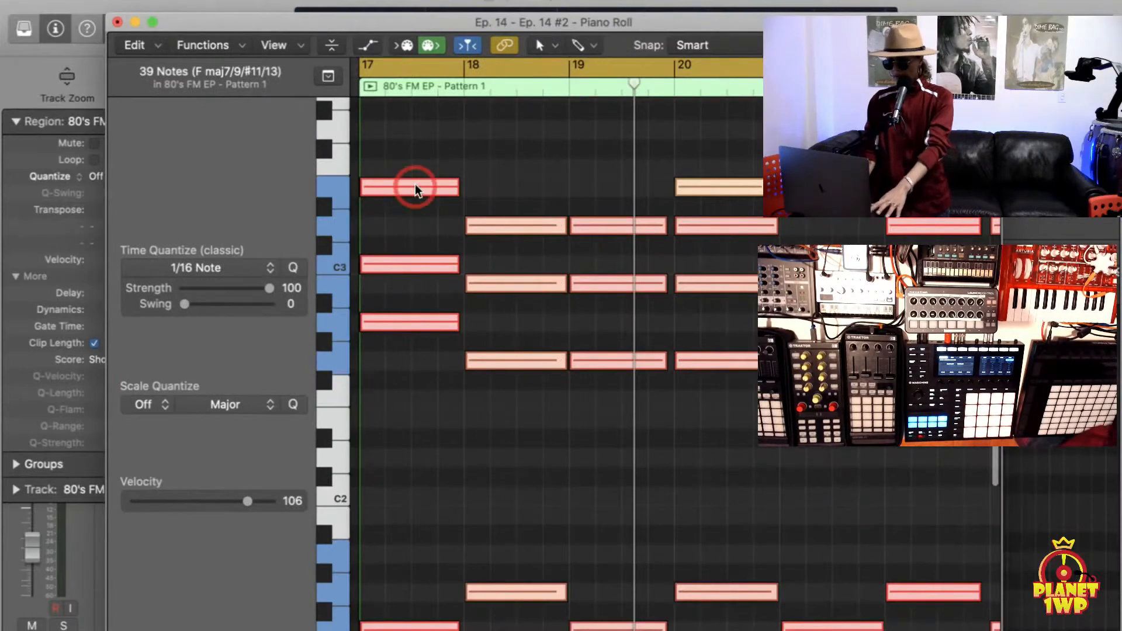
Time-quantize all notes of the pattern region to 1/16 Note at strength 100, and close both Piano Roll views
key(super+Right)
key(super+Right)
key(super+Right)
scroll(418, 193, left, 10)
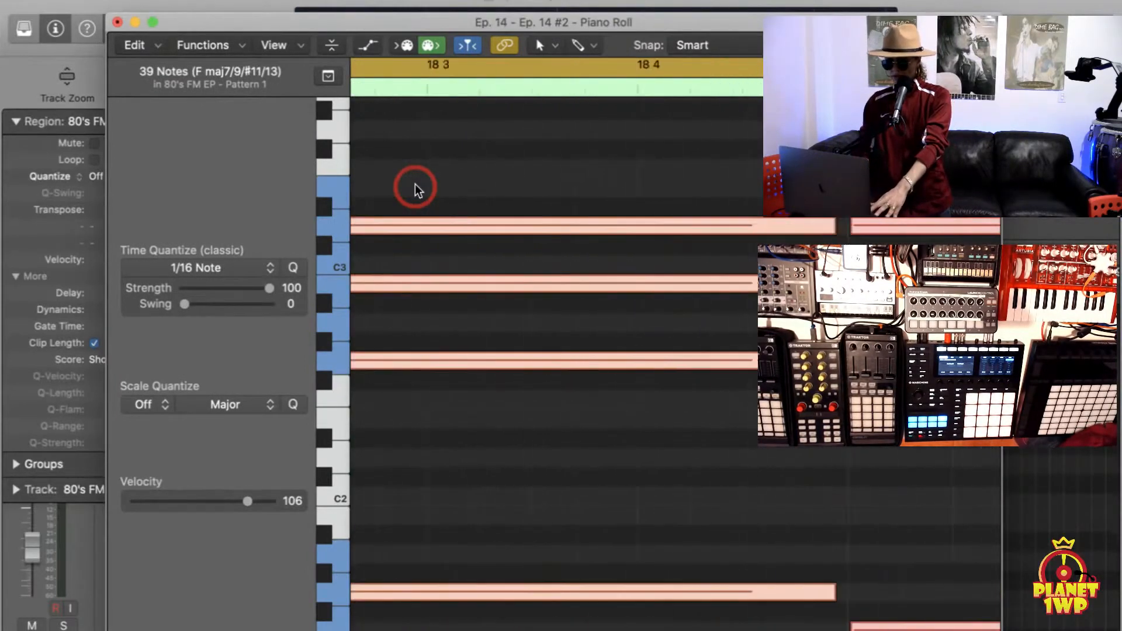
scroll(416, 188, left, 3)
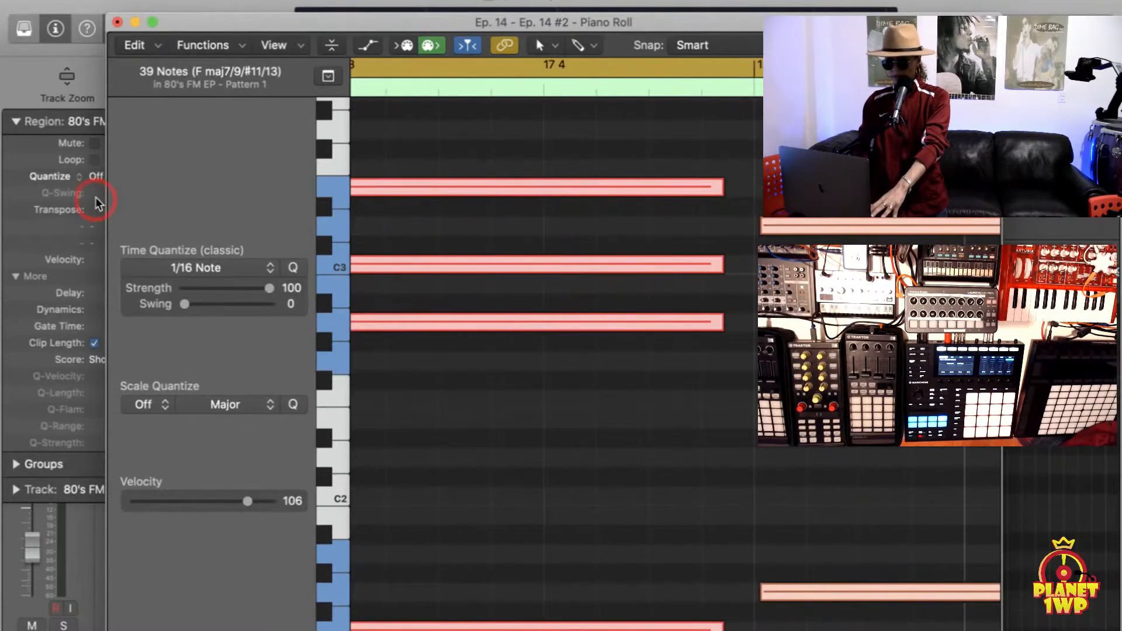
click(292, 268)
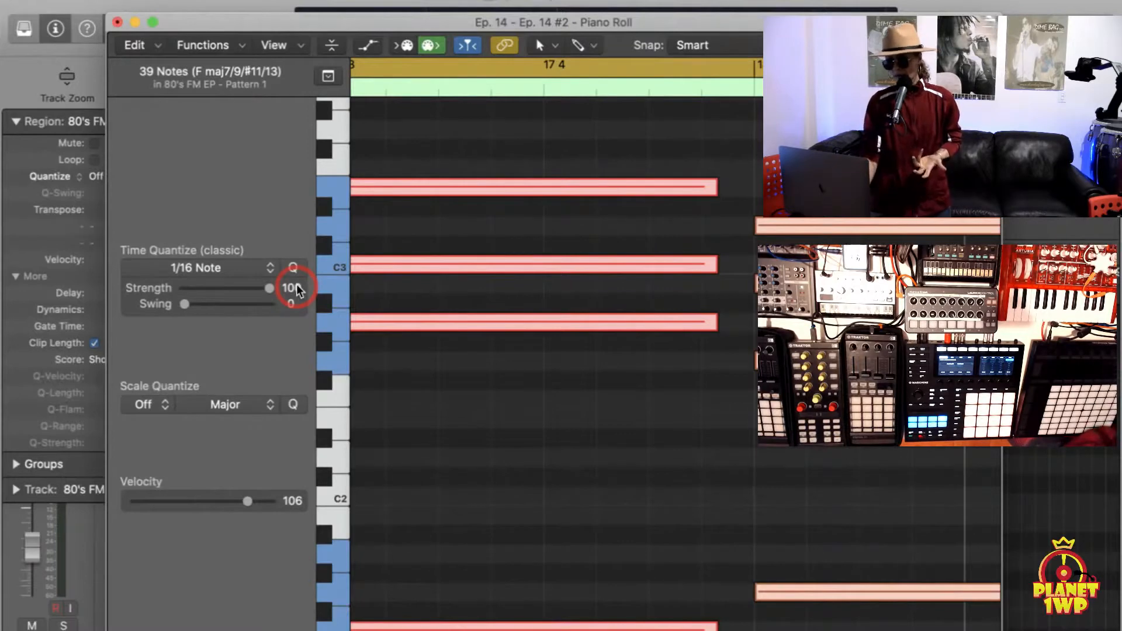
click(118, 22)
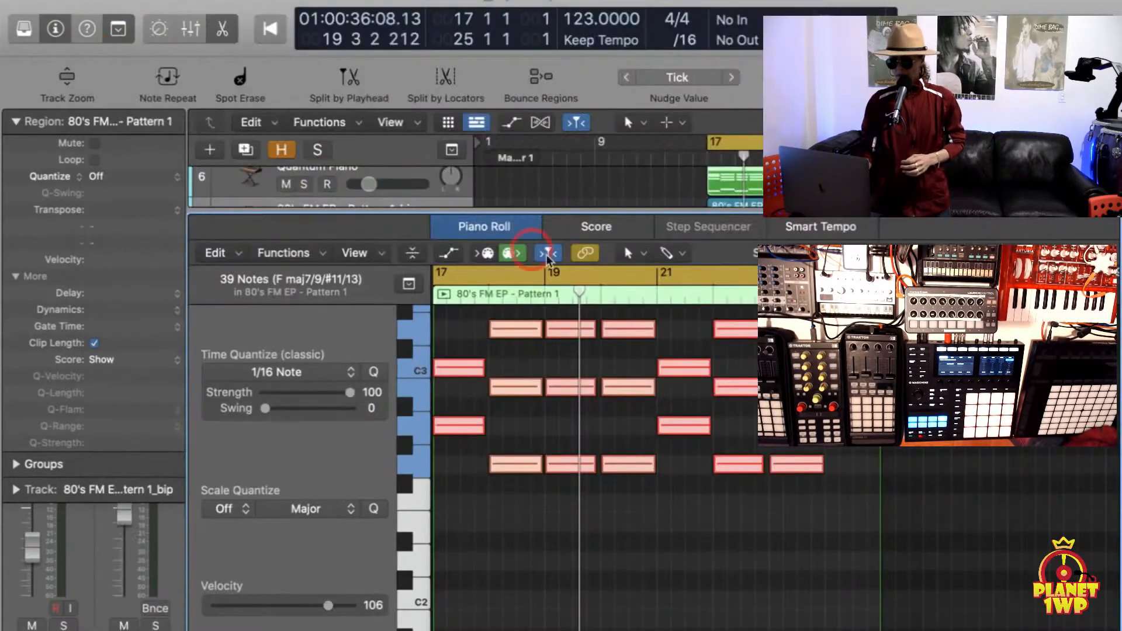
key(p)
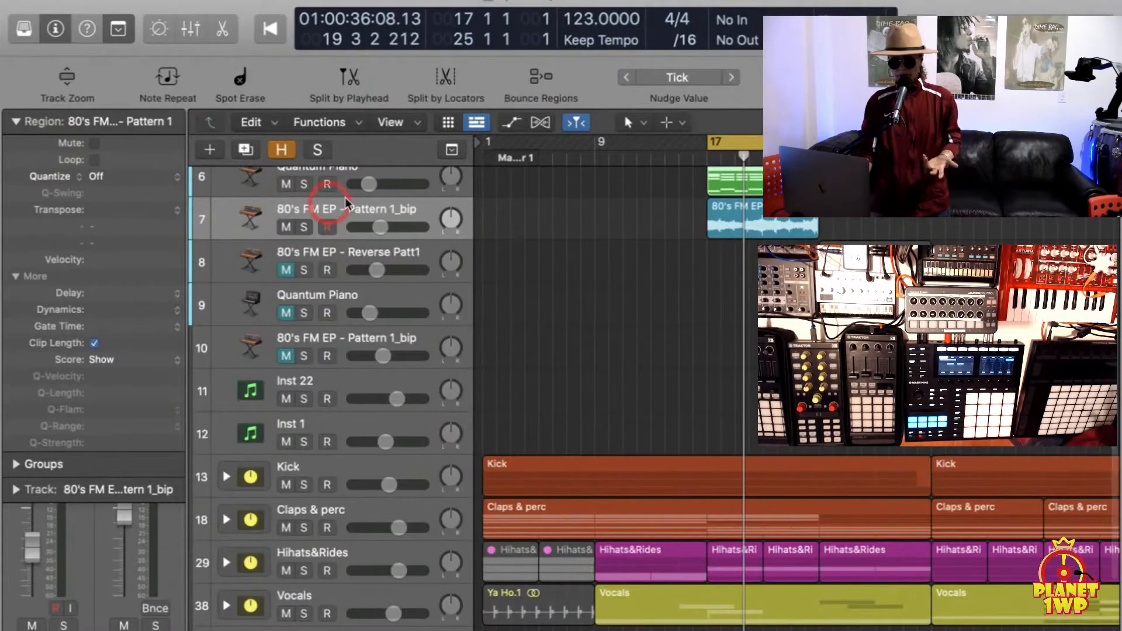
Set the Quantum Piano region at bar 17 to 1/16 Note quantize with a Q-Flam of -1/192
scroll(741, 257, up, 2)
click(741, 257)
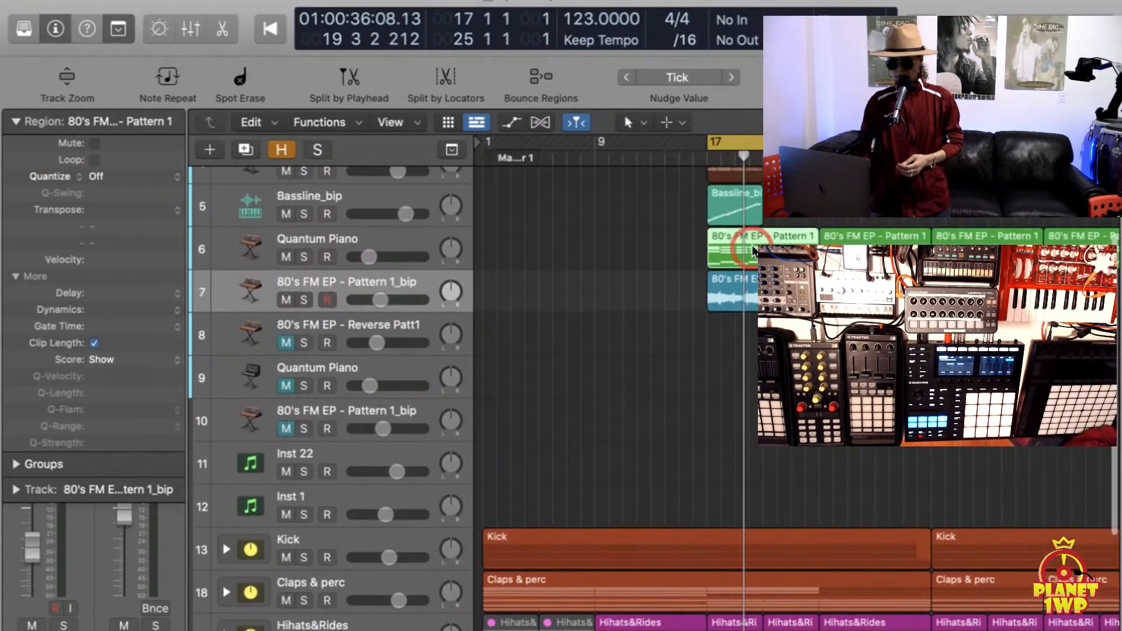
click(44, 125)
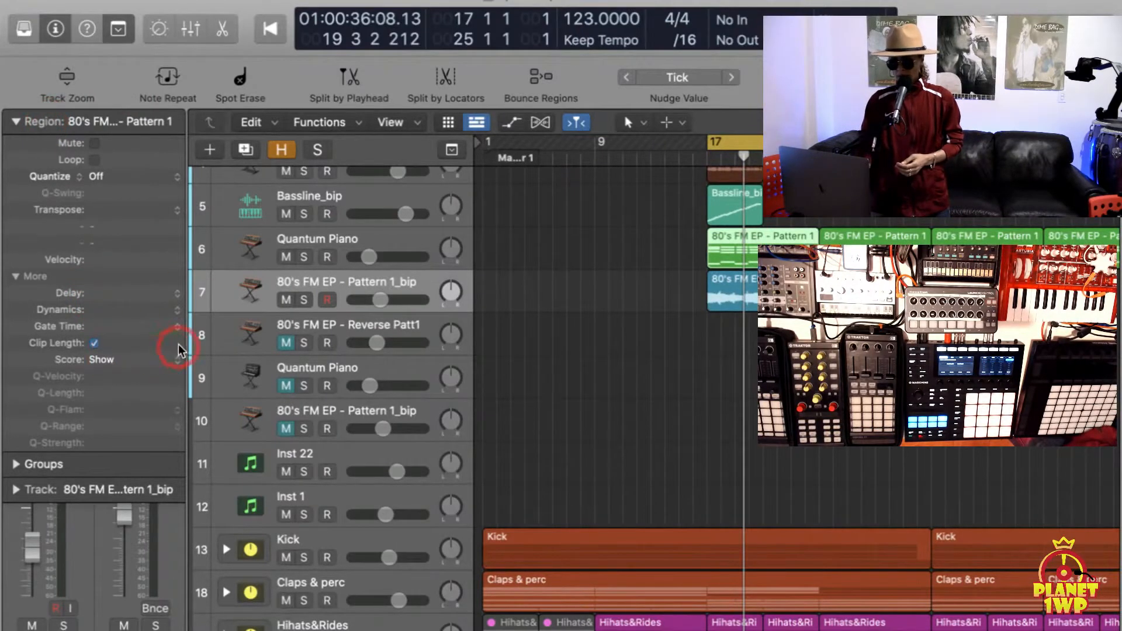
click(173, 177)
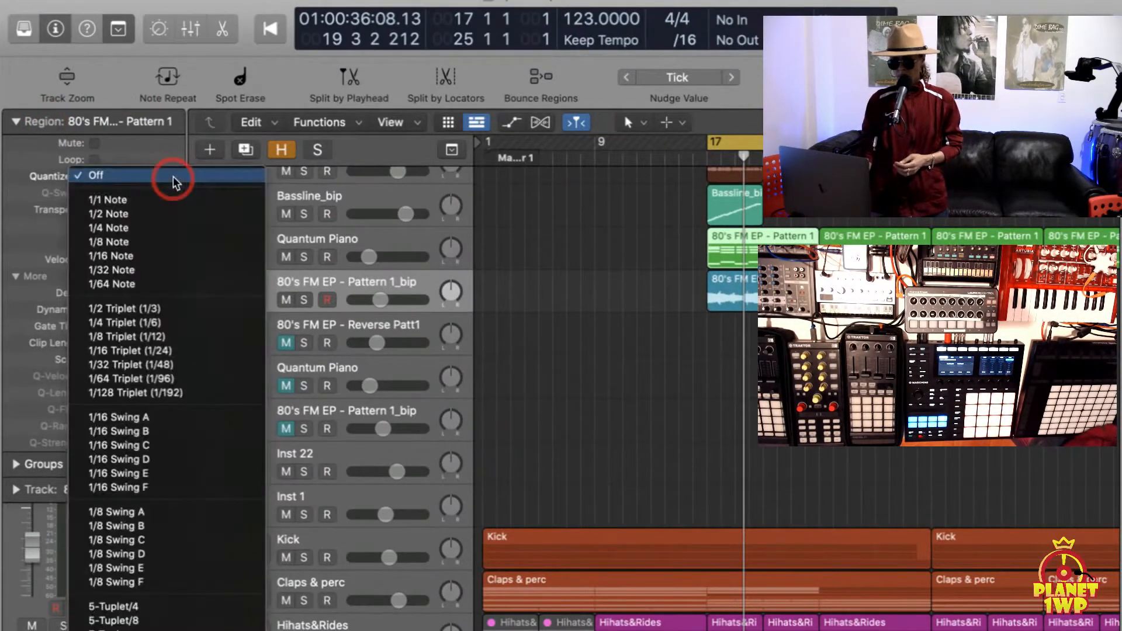
click(152, 259)
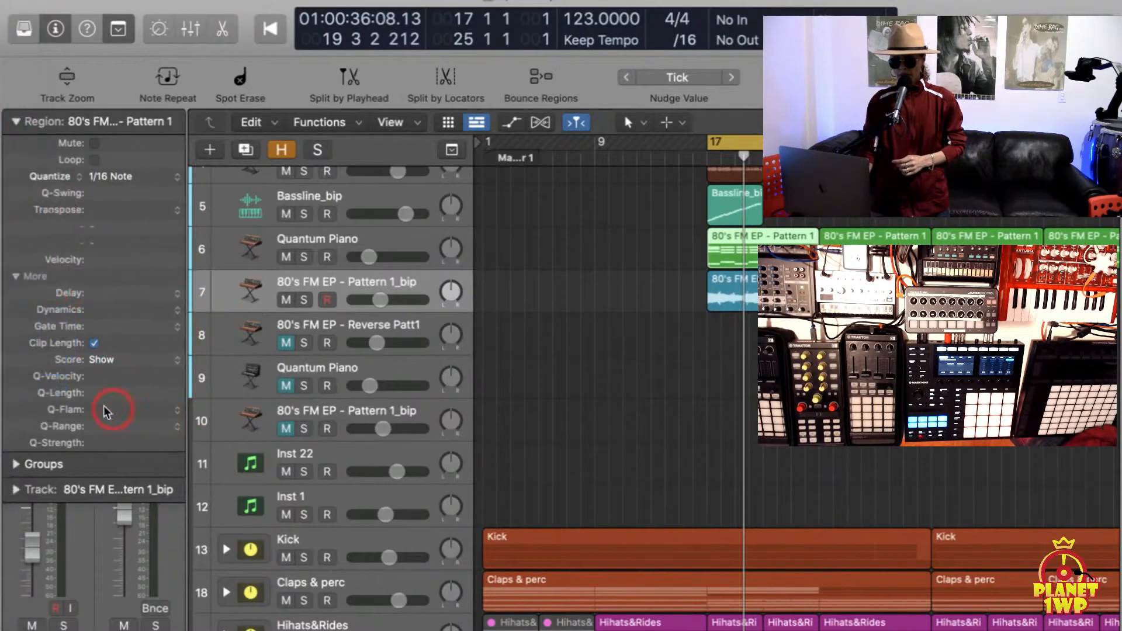
click(175, 414)
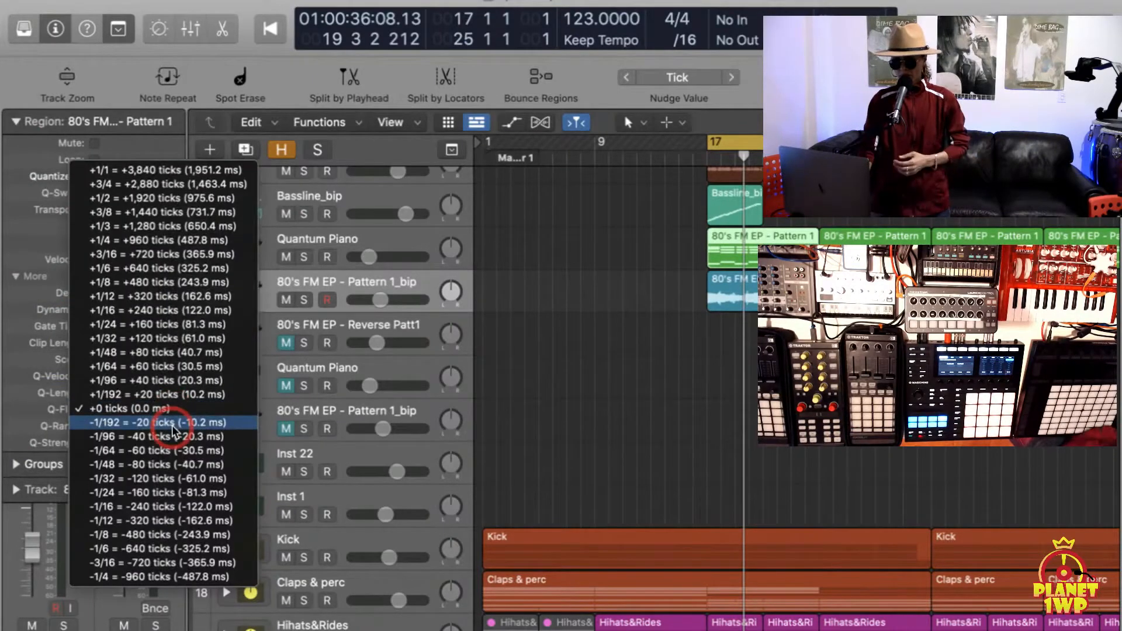
click(172, 422)
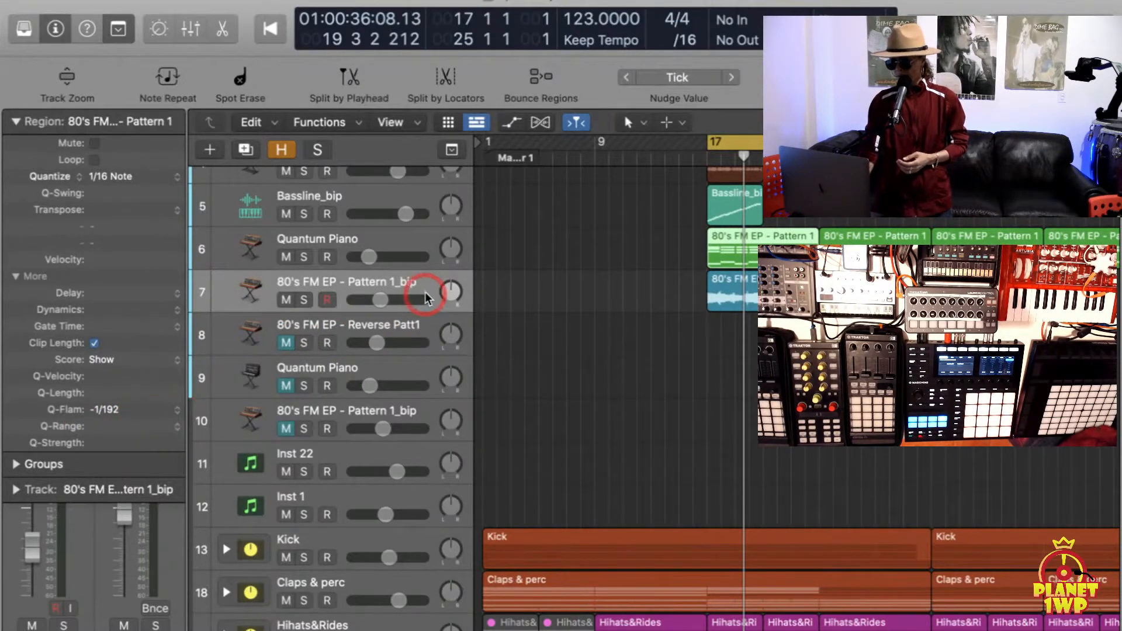
Examine the note starts of the flammed chords at bars 17 and 18 in the Piano Roll
key(x)
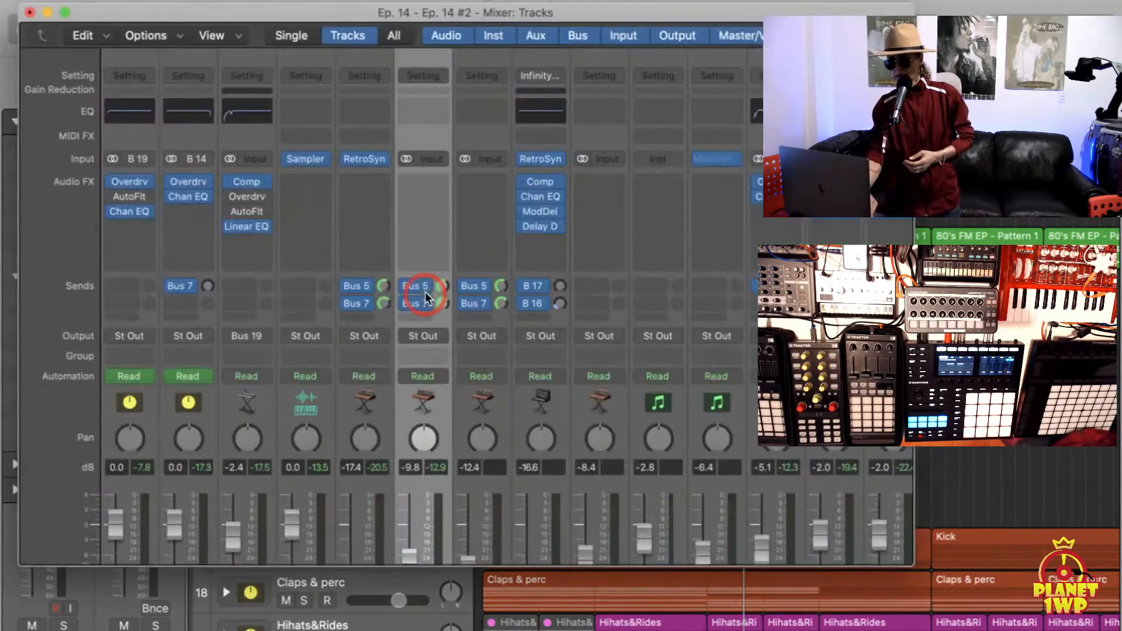
key(x)
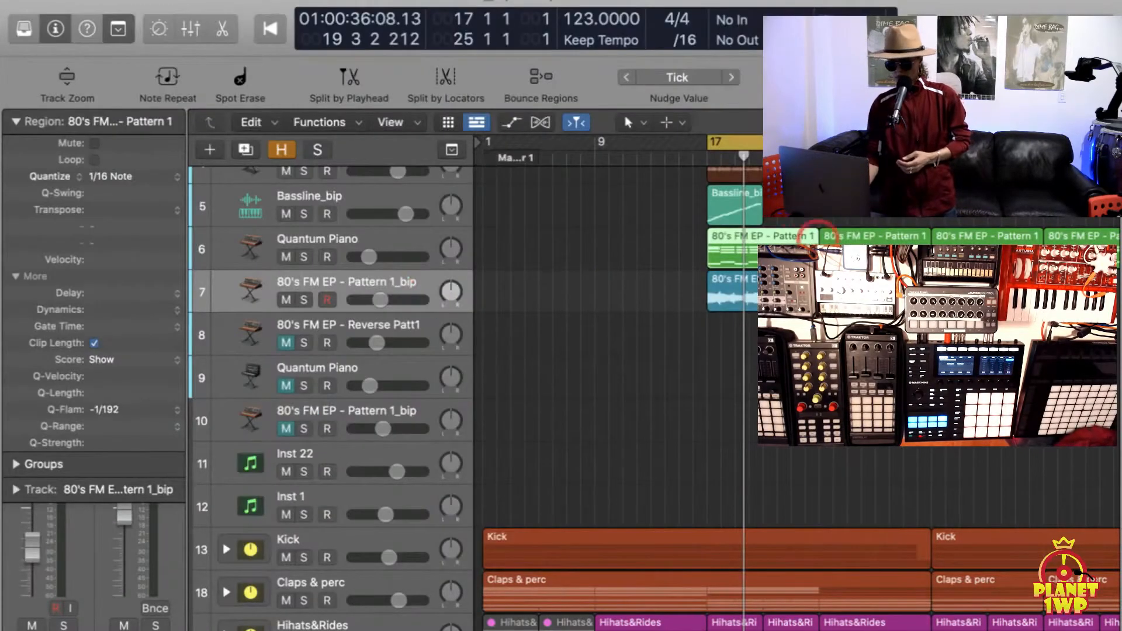
double_click(733, 248)
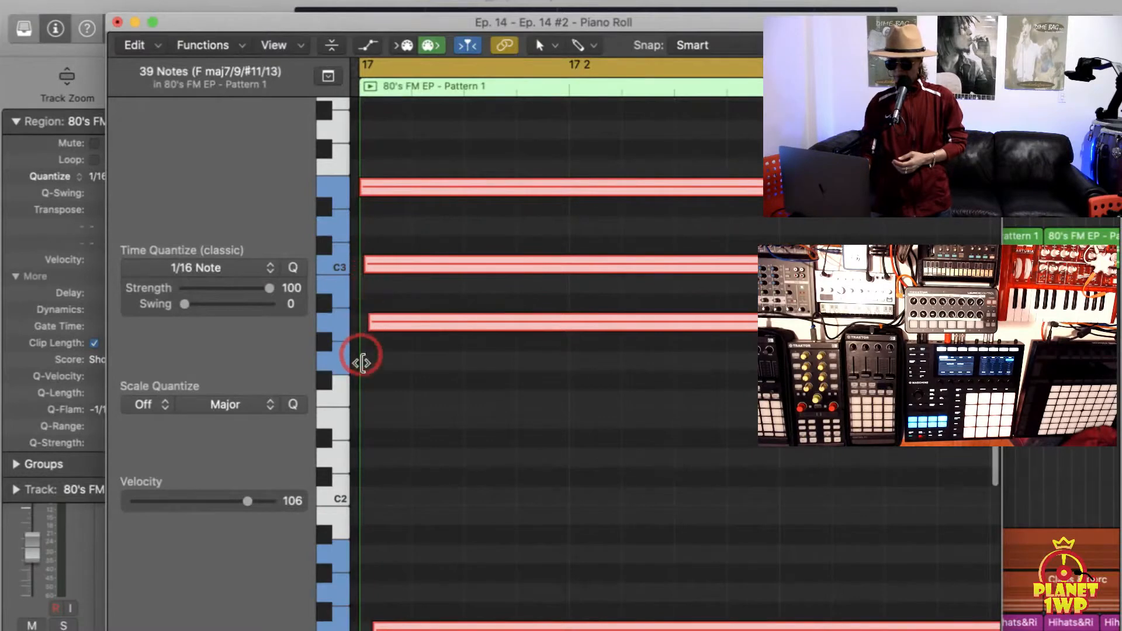
scroll(625, 516, right, 5)
scroll(625, 516, right, 3)
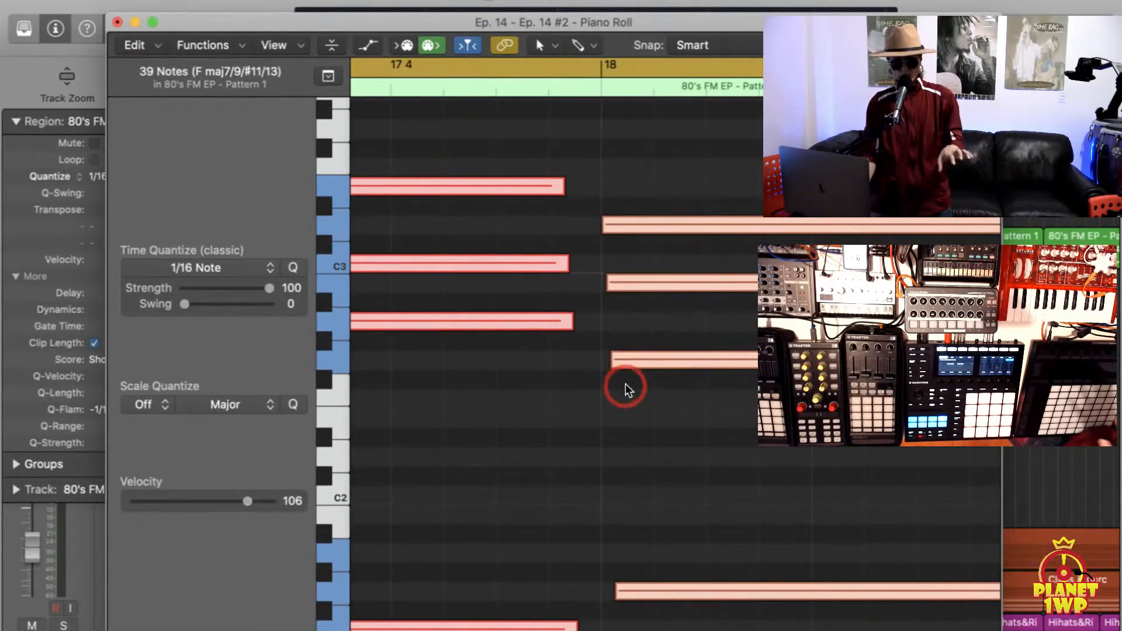
click(118, 24)
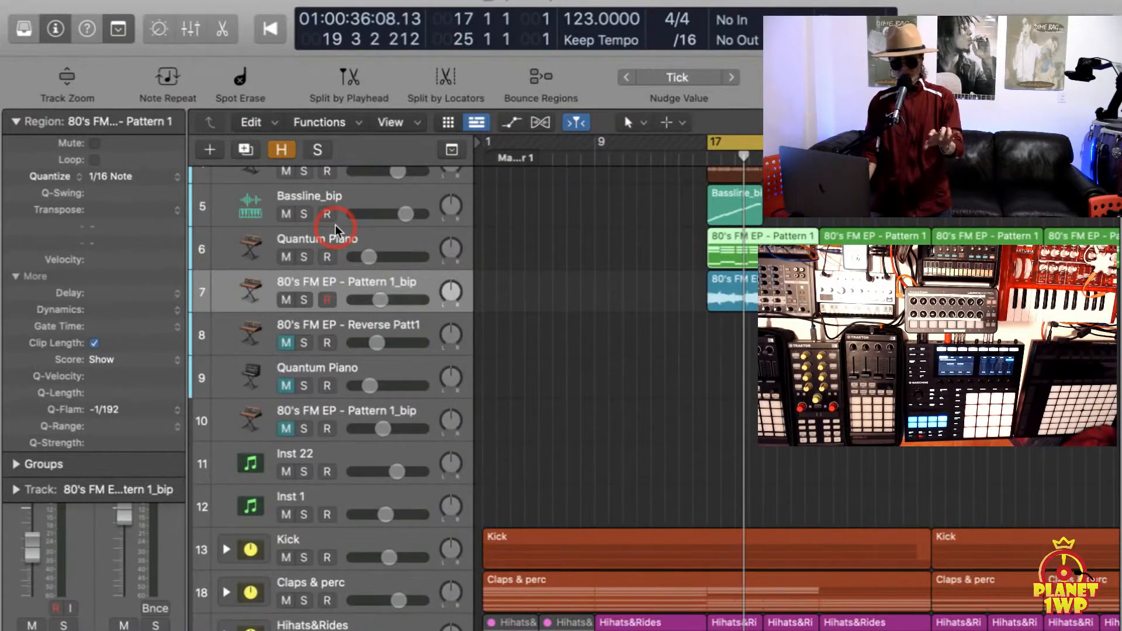
Mute the bounced Pattern 1 track during playback, raise the Quantum Piano track's volume and lower the muted track's slightly
key(space)
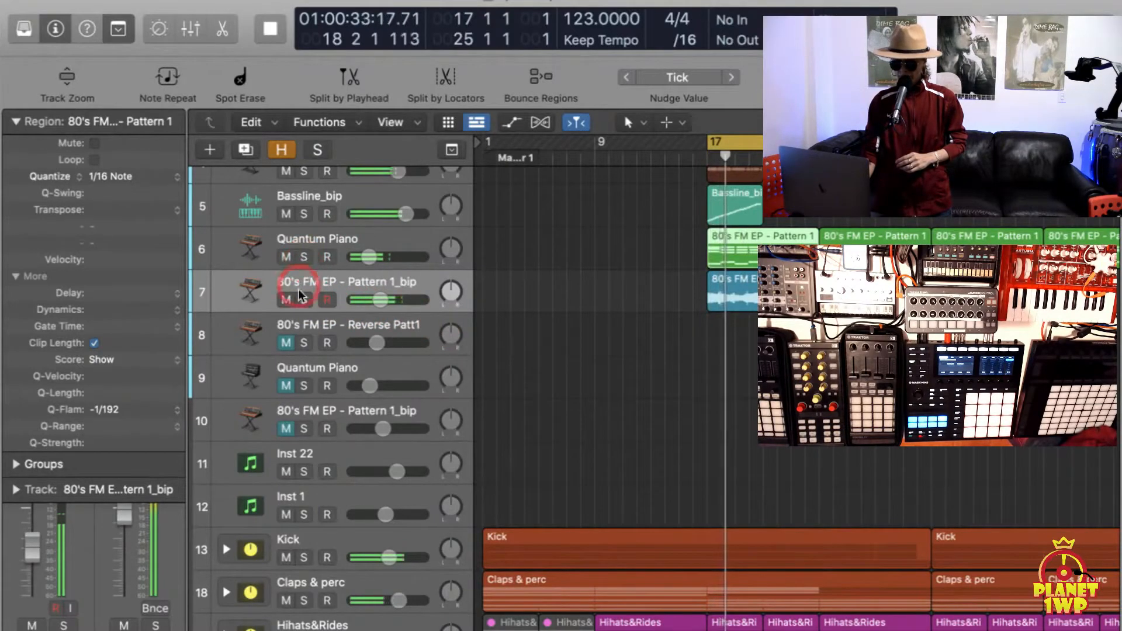
click(285, 300)
drag(368, 258, 392, 258)
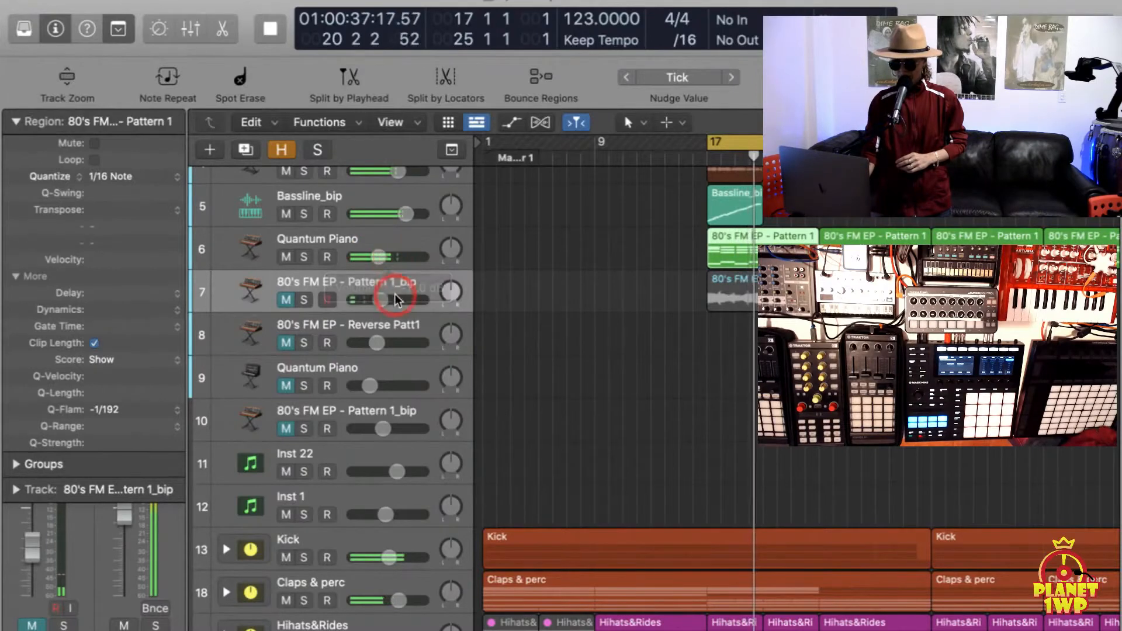
drag(381, 299, 379, 301)
key(space)
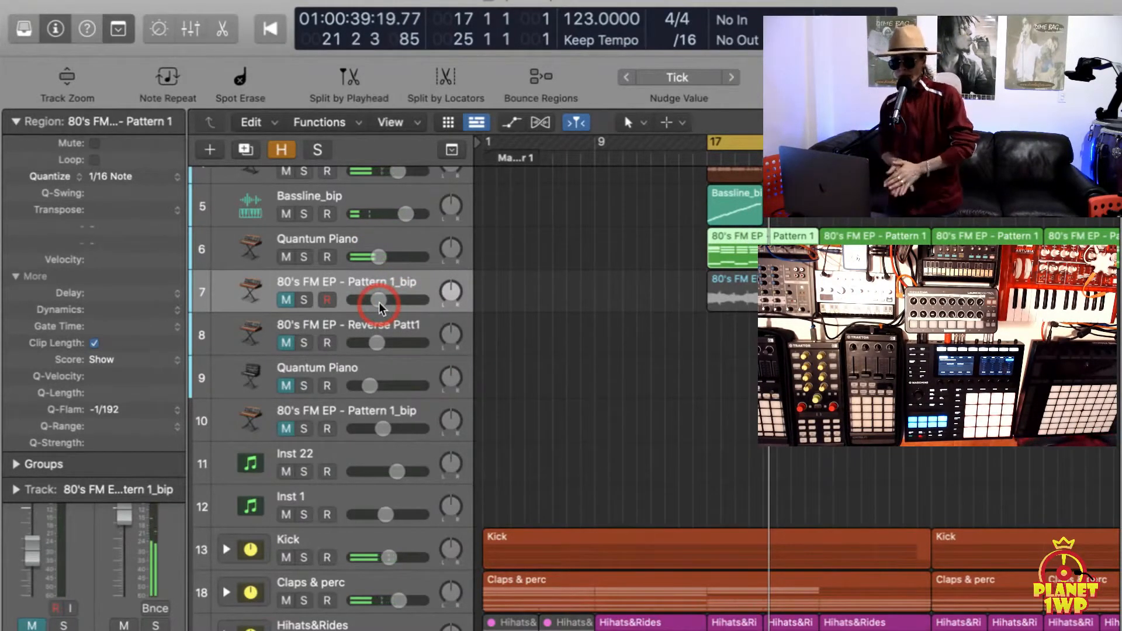
Move the cycle range to bars 25 to 33
scroll(643, 255, right, 4)
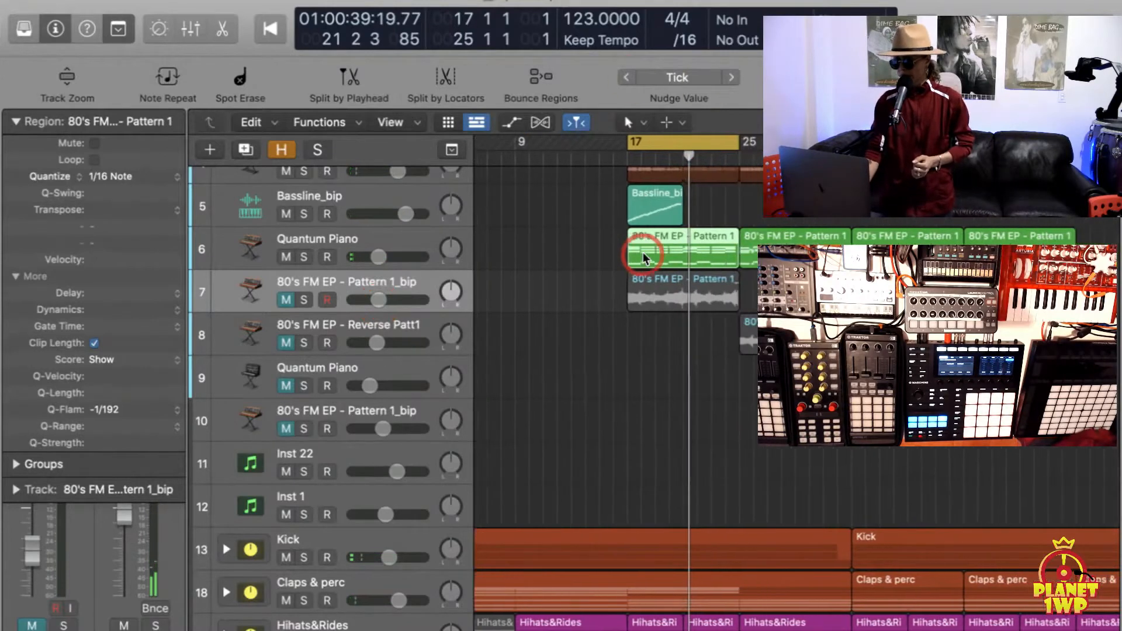
scroll(643, 256, down, 5)
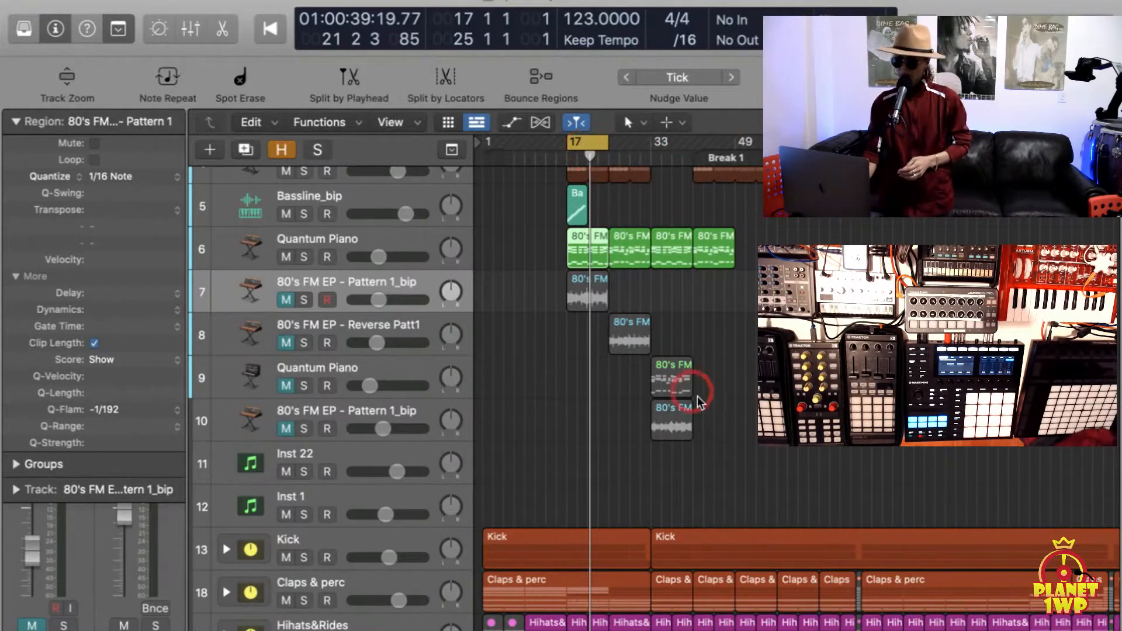
click(663, 609)
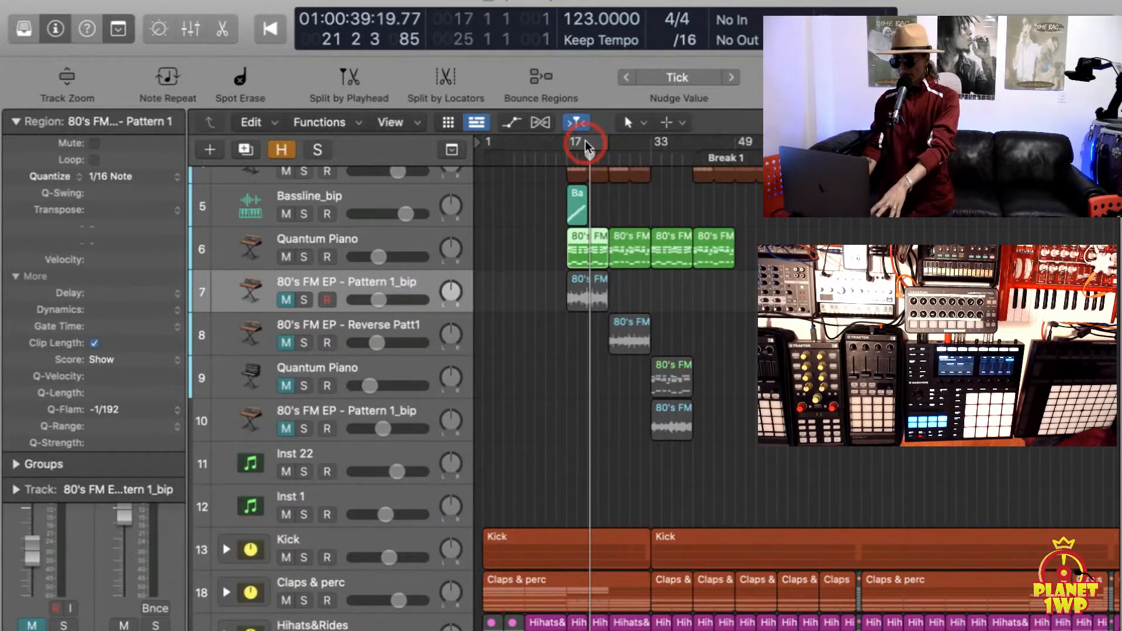
key(super+Right)
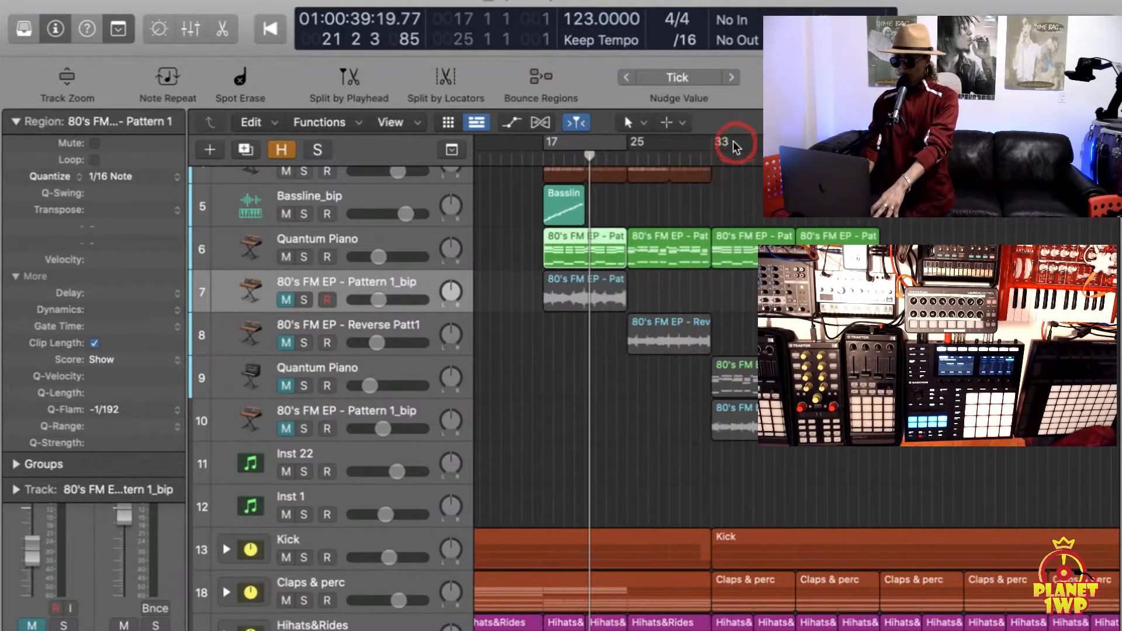
drag(590, 139, 625, 139)
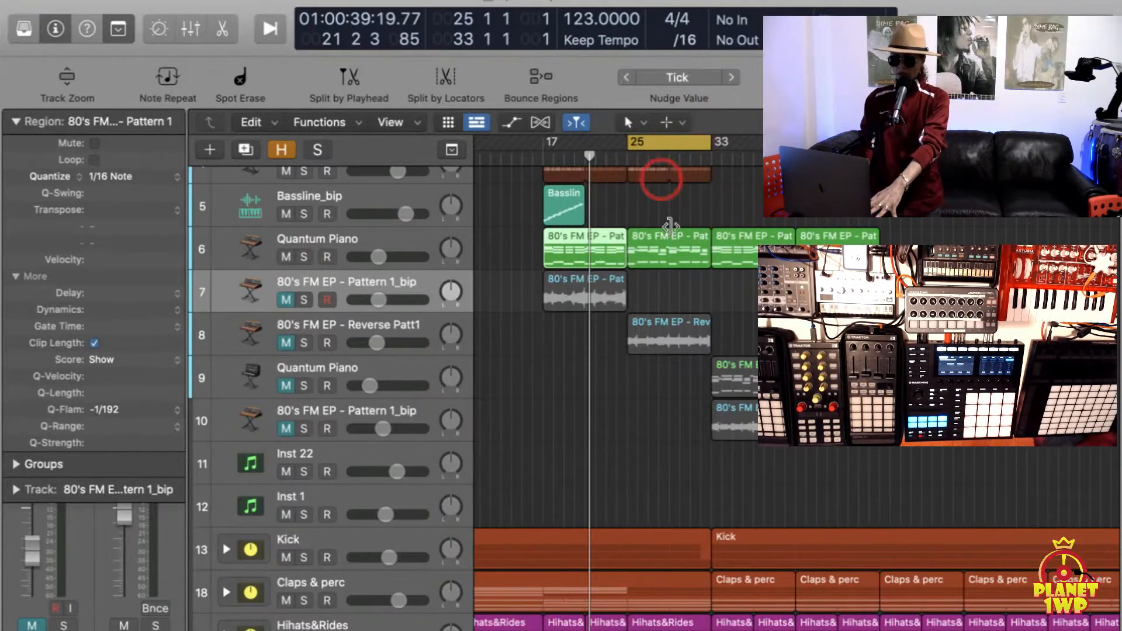
Swap the left and right locators to skip bars 25 to 33, and play the arrangement across the skipped section
right_click(676, 144)
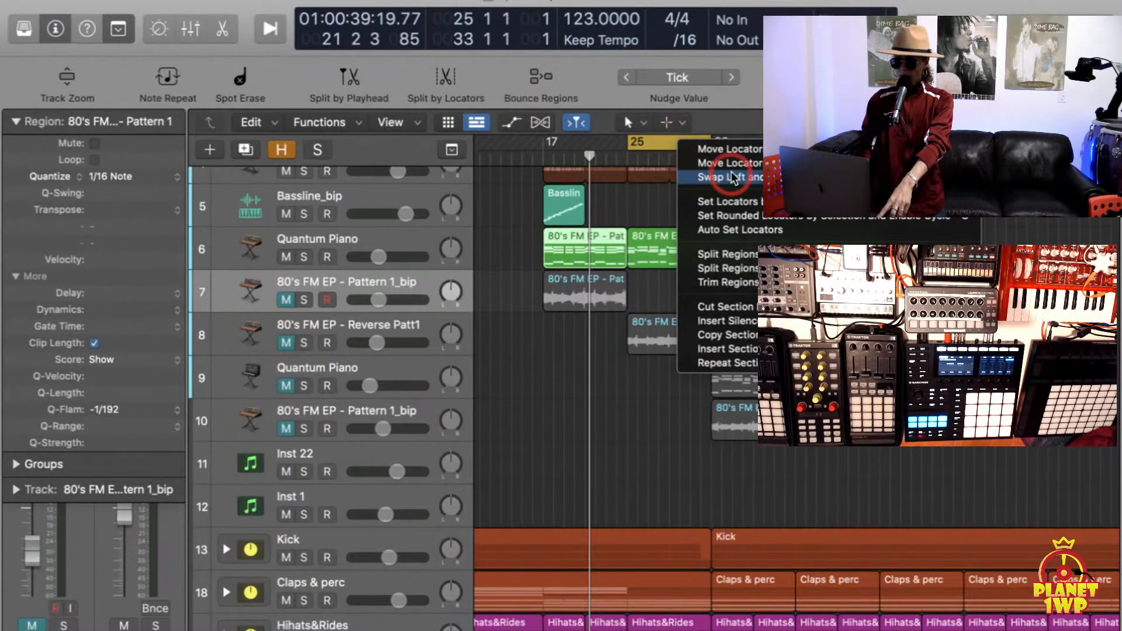
right_click(639, 206)
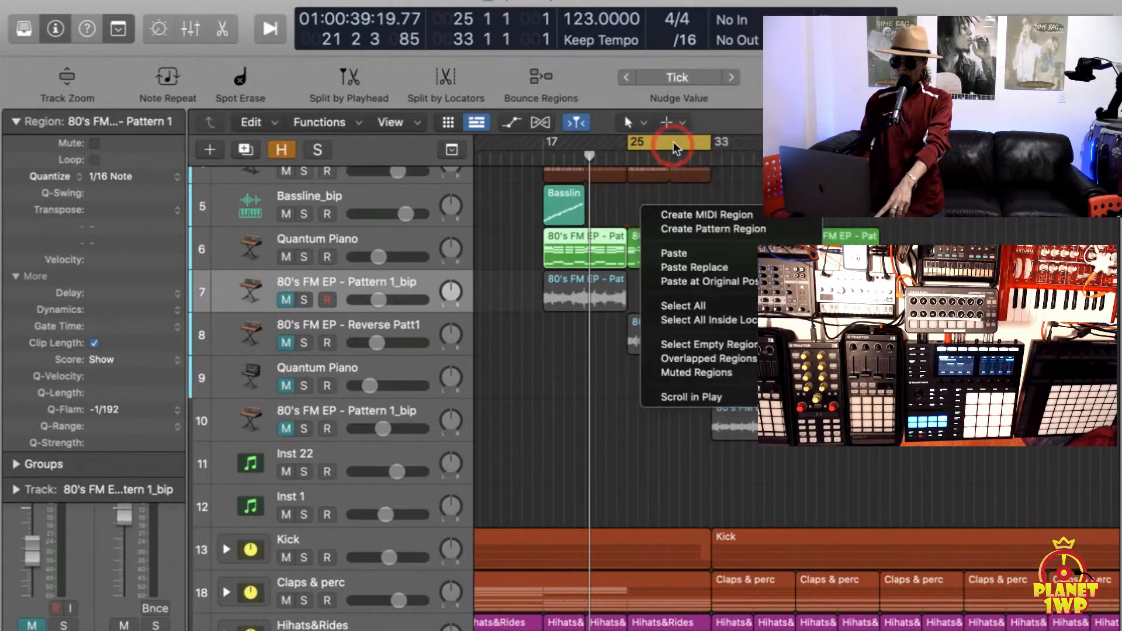
click(677, 142)
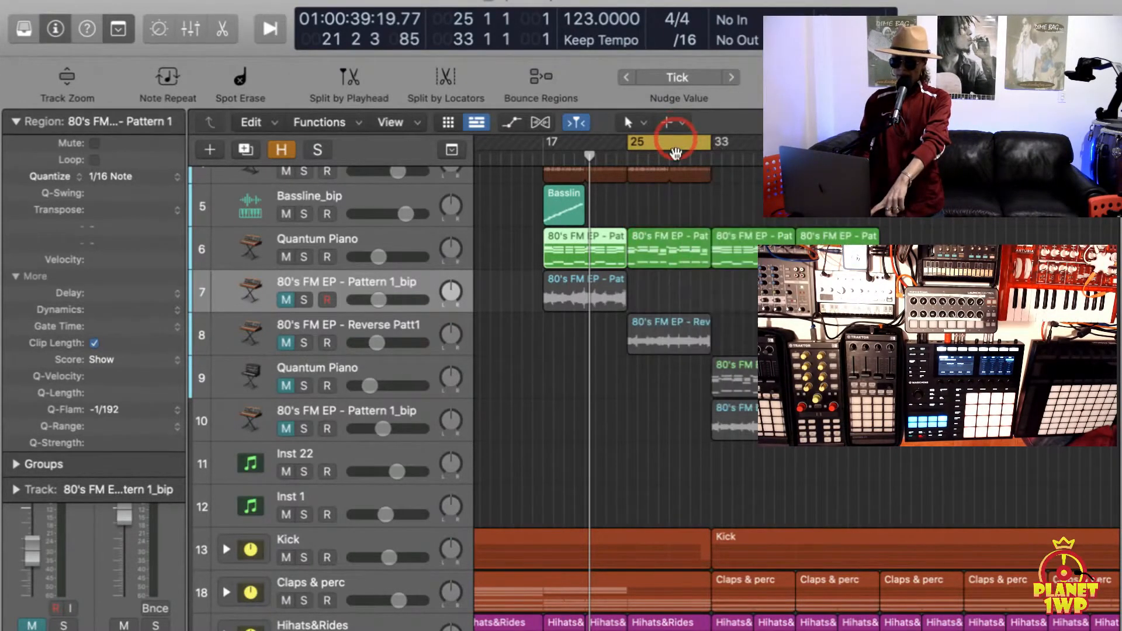
key(j)
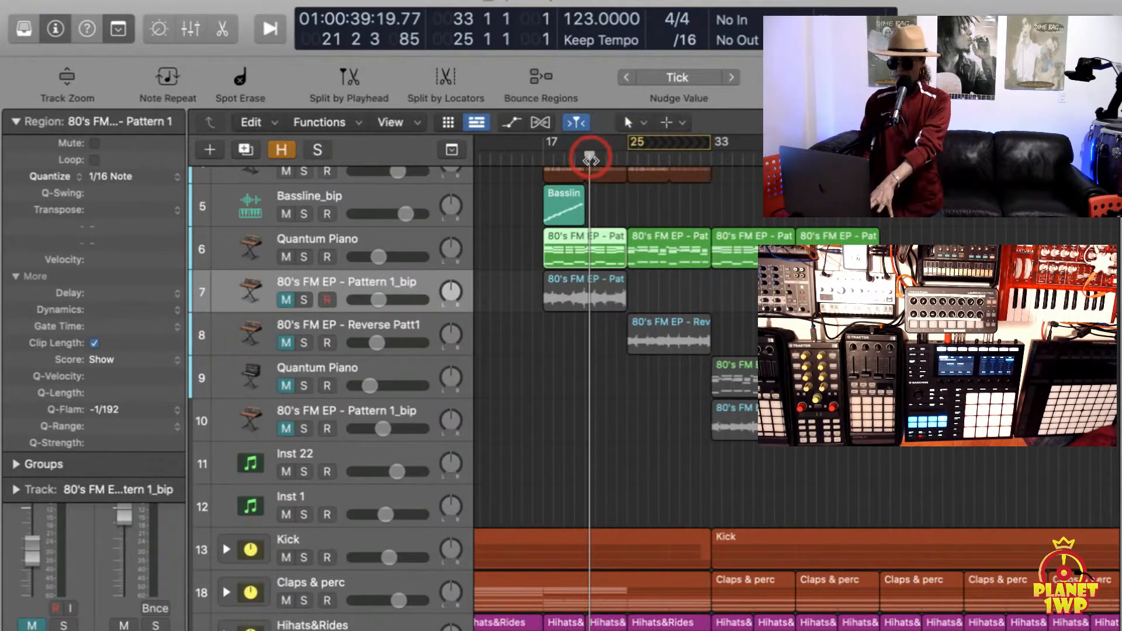
key(space)
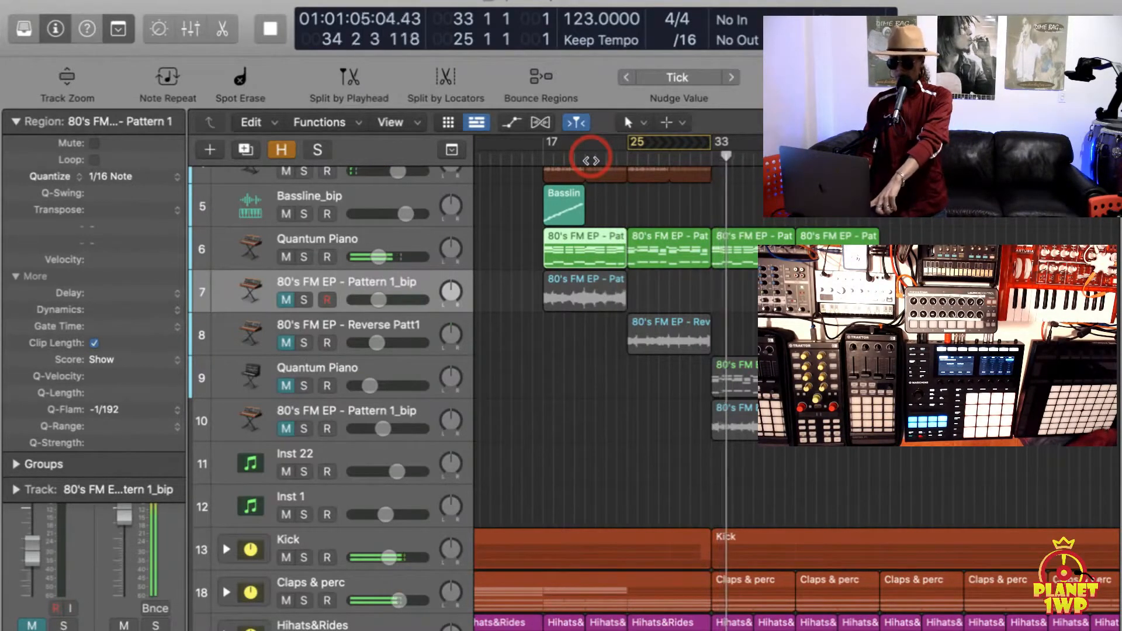
key(space)
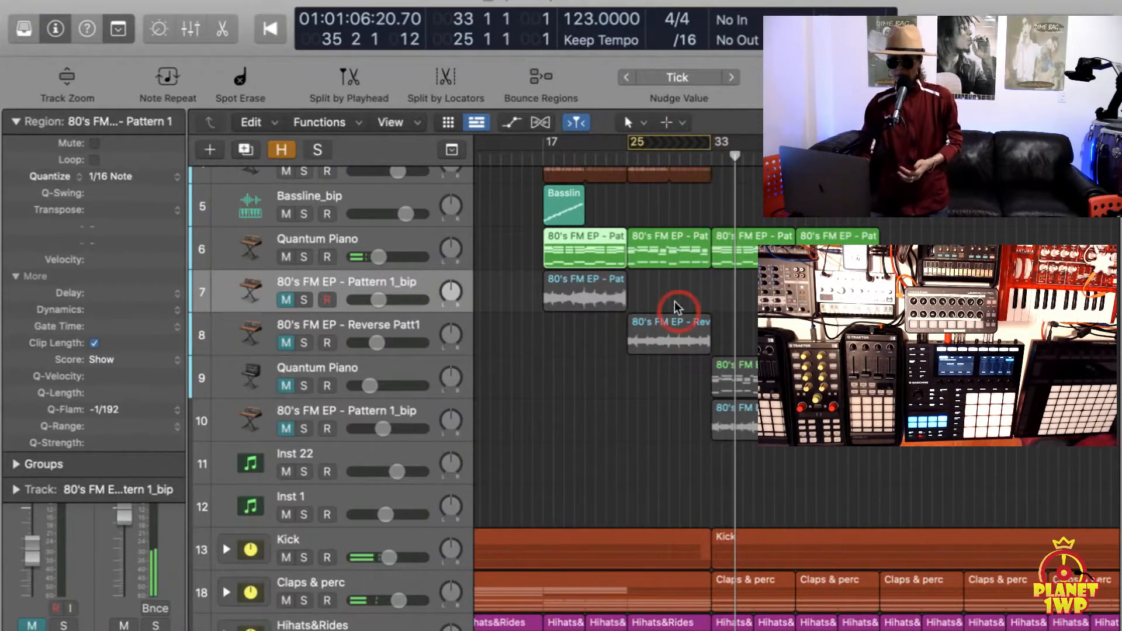
Try cutting the section between bars 25 and 33 from all tracks, and return the skip range to a normal cycle
click(110, 30)
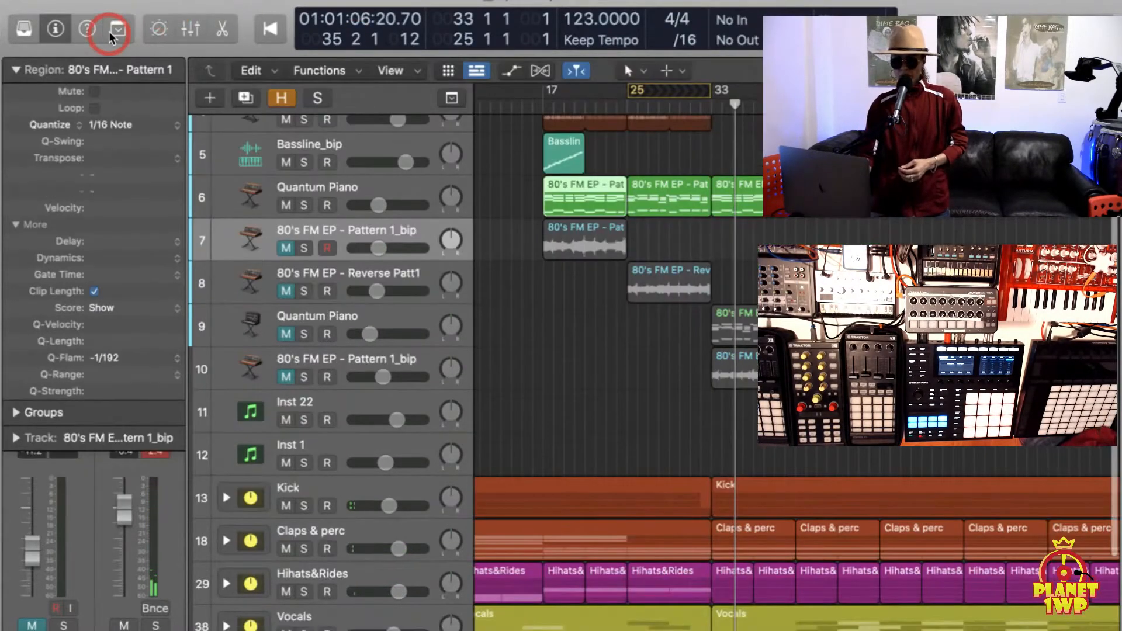
click(108, 31)
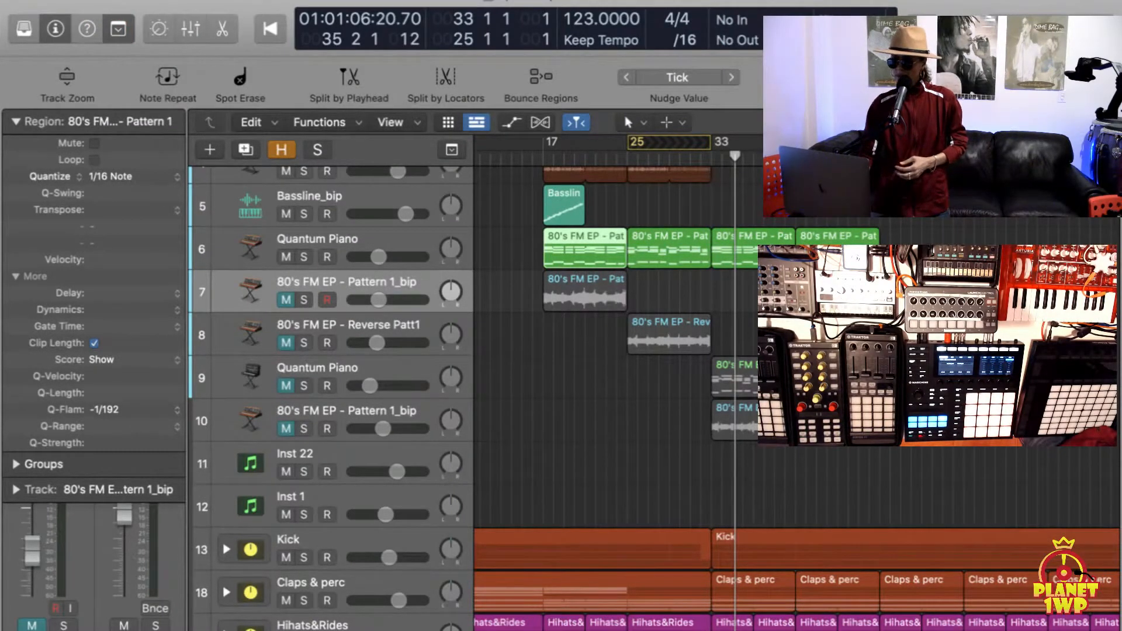
key(ctrl+super+x)
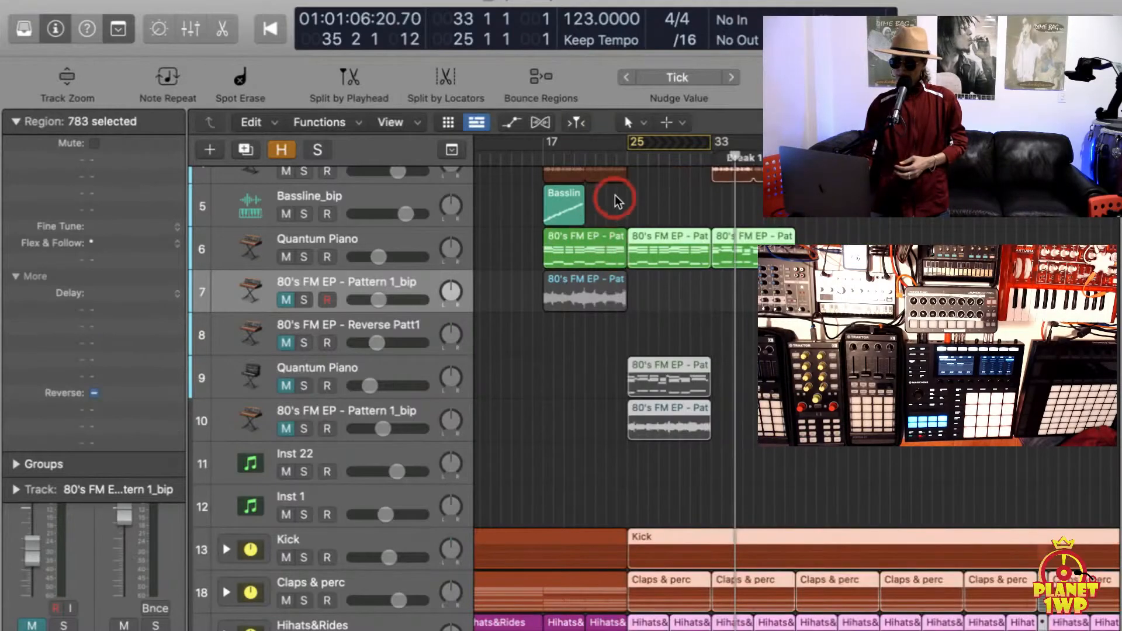
key(ctrl+z)
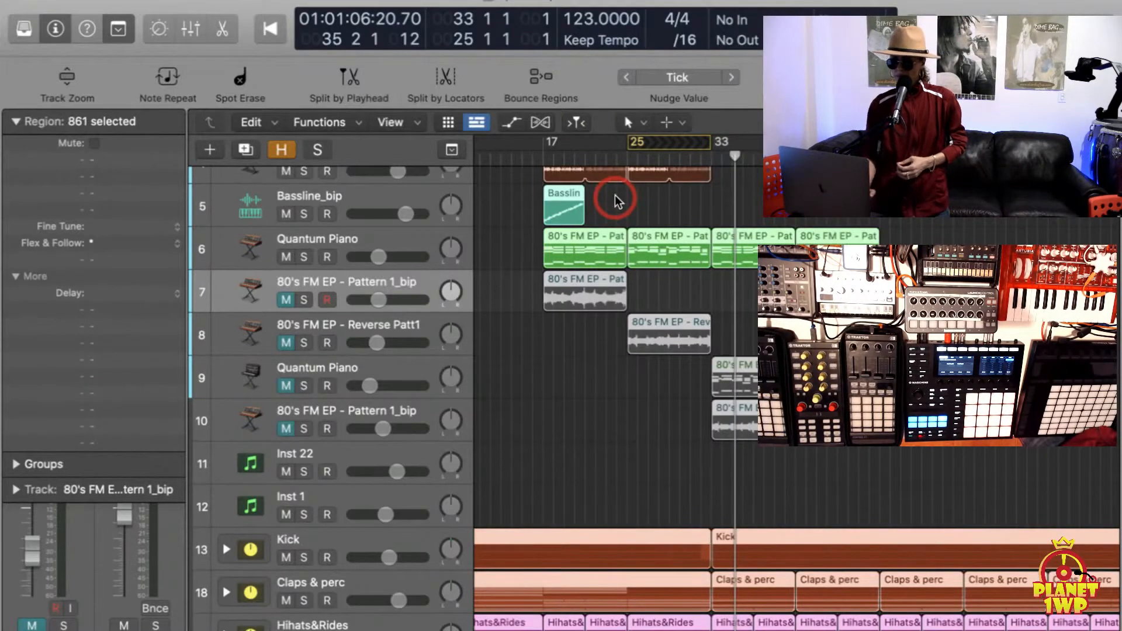
click(666, 162)
click(679, 170)
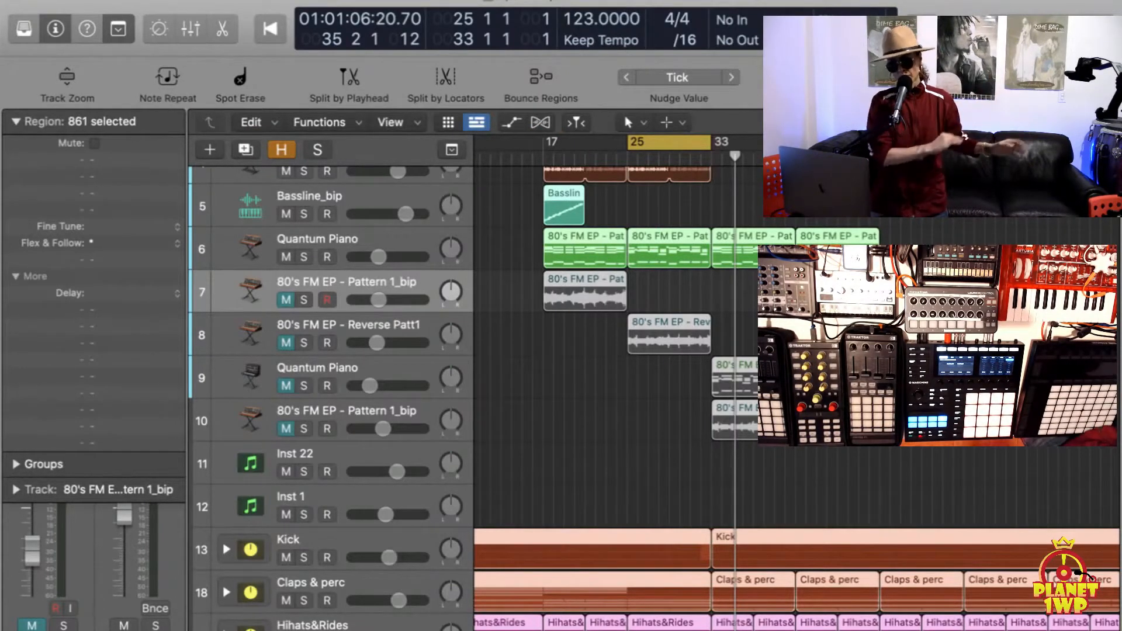
Examine the project alternatives and the options for creating, editing and exporting them
click(139, 1)
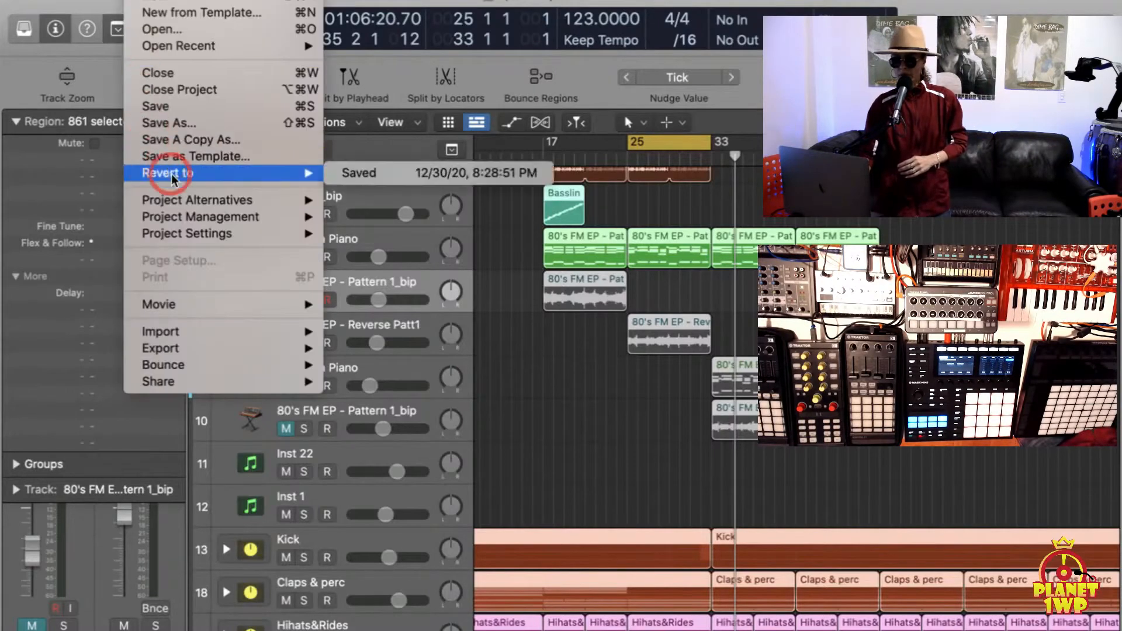
click(180, 200)
click(355, 201)
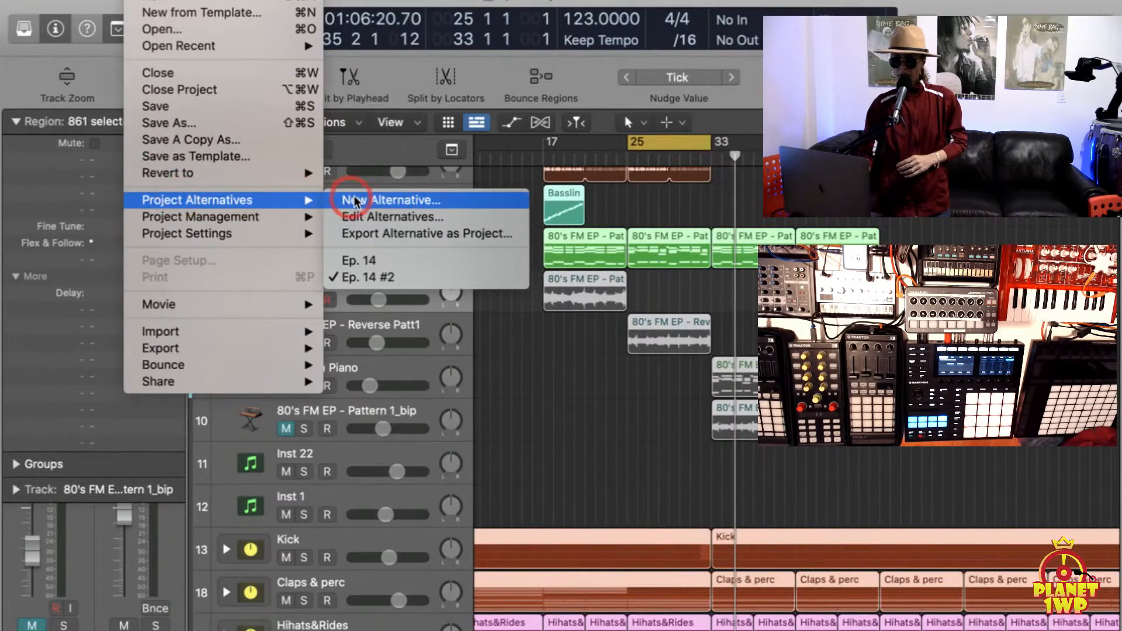
click(384, 260)
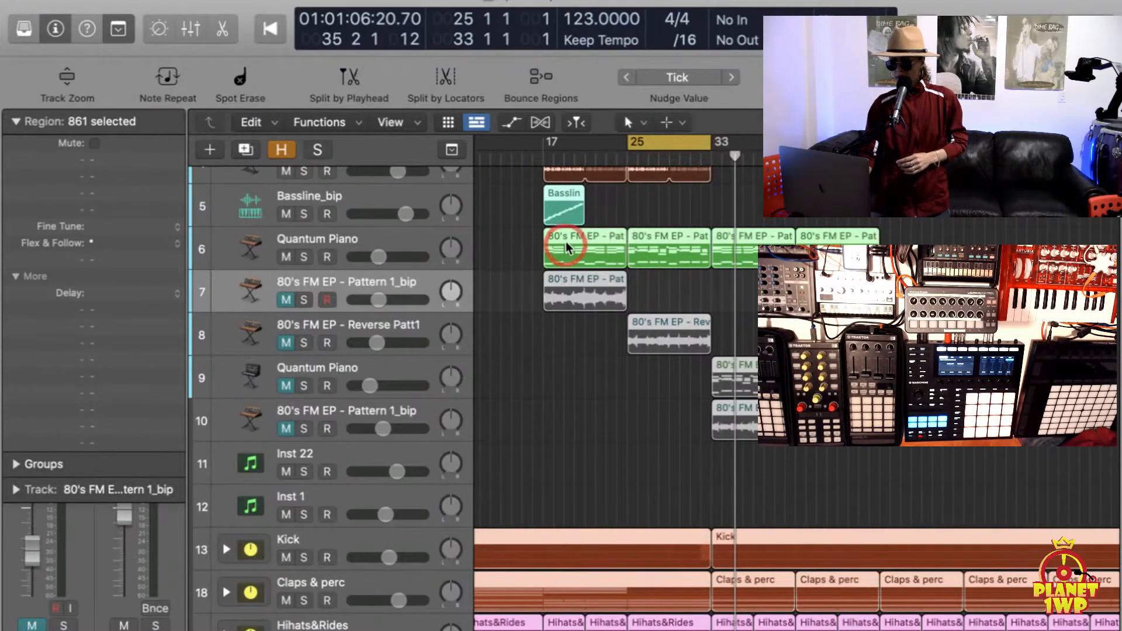
Set the cycle range to the Quantum Piano region at bar 17 and open its notes in the Piano Roll
click(512, 238)
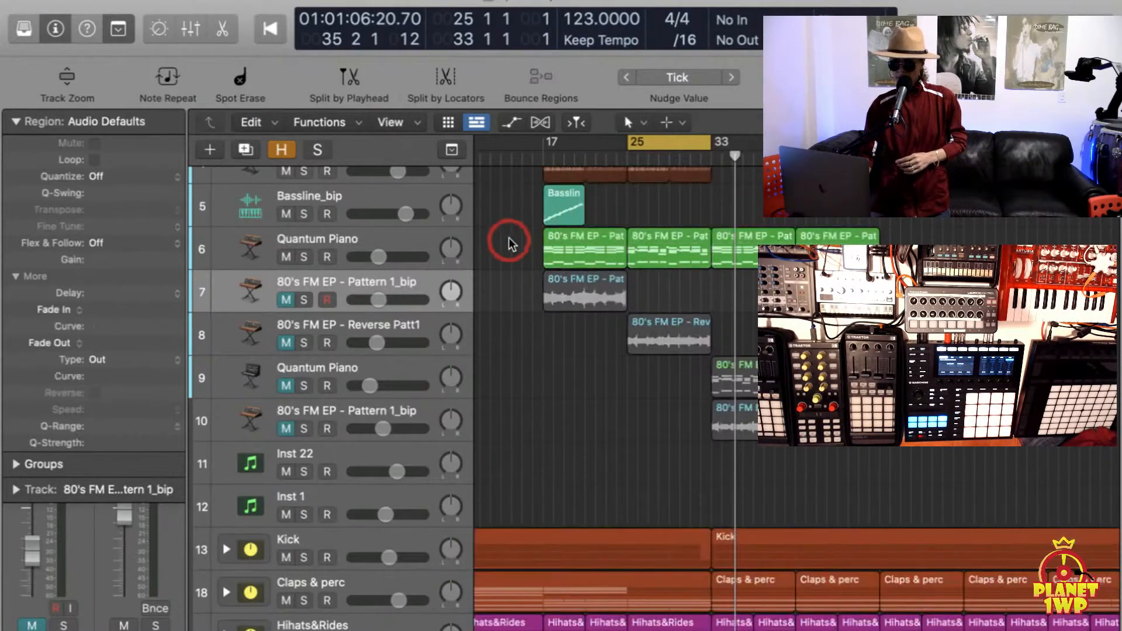
click(601, 235)
key(u)
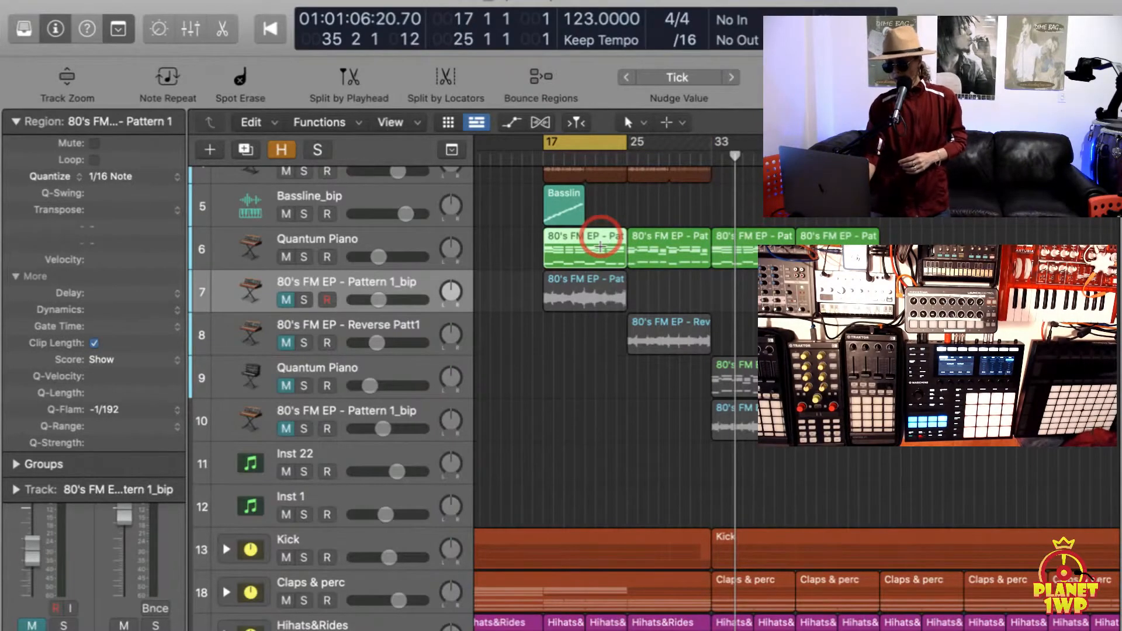
double_click(601, 247)
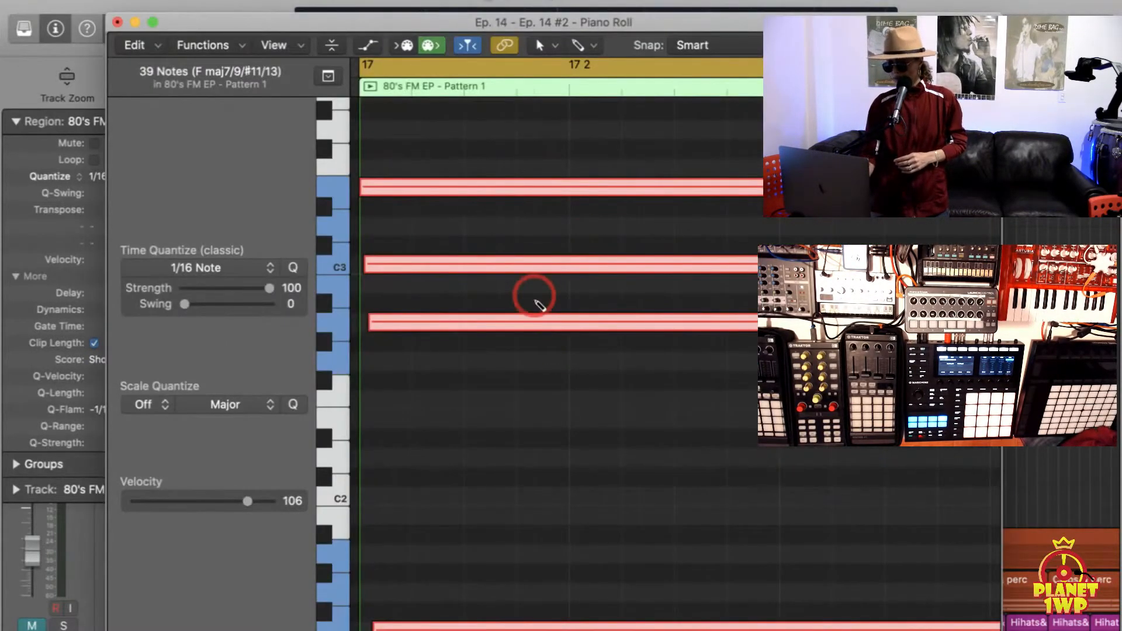
key(super+Left)
key(super+Left)
key(super+Left)
key(super+Left)
key(super+Left)
key(super+Left)
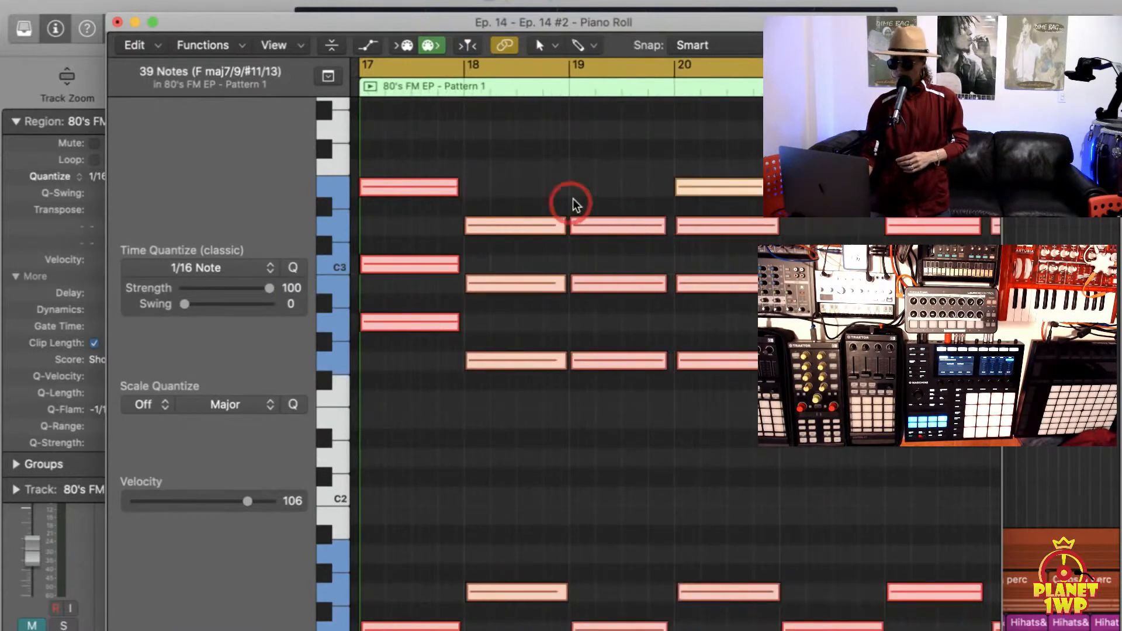
Play the region from the middle of the sustained chord in bar 19, and close the Piano Roll
key(space)
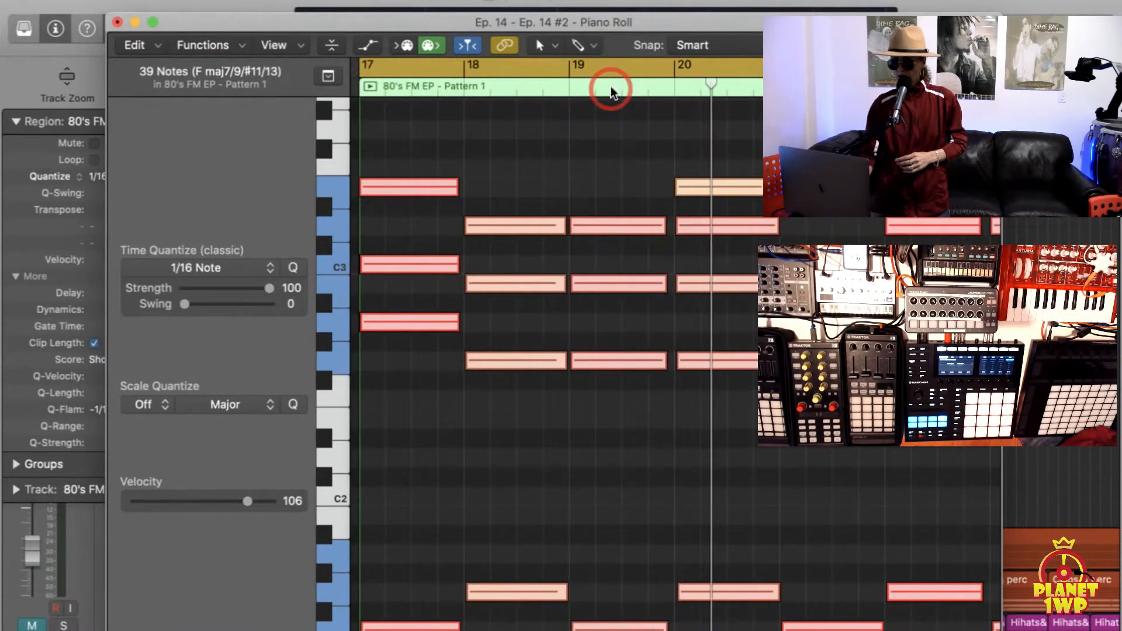
click(595, 67)
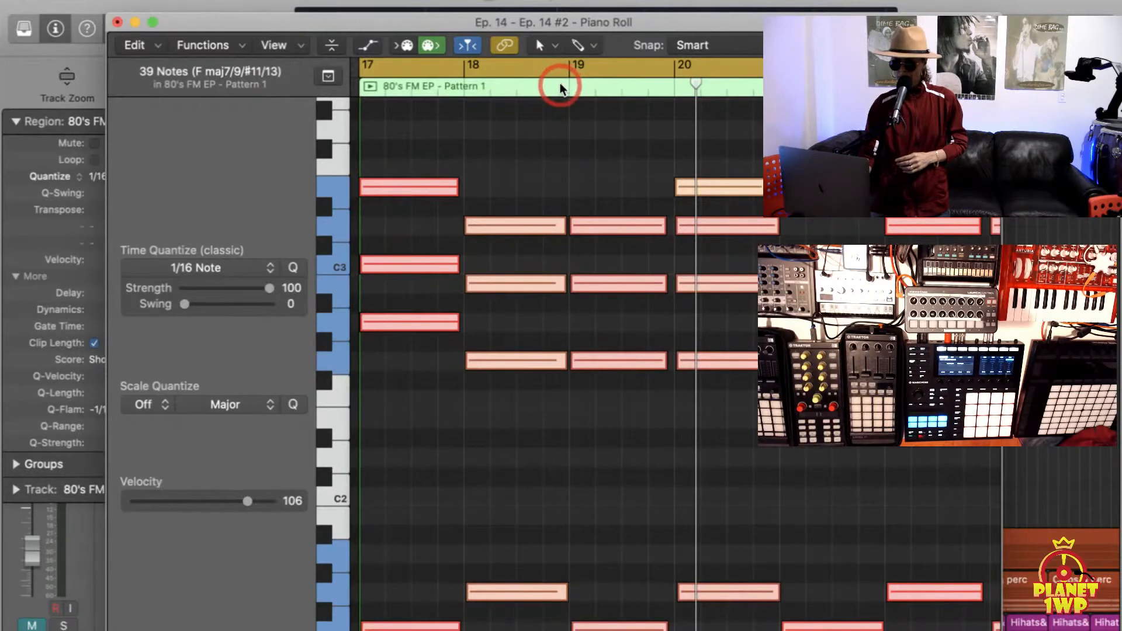
click(562, 87)
click(606, 88)
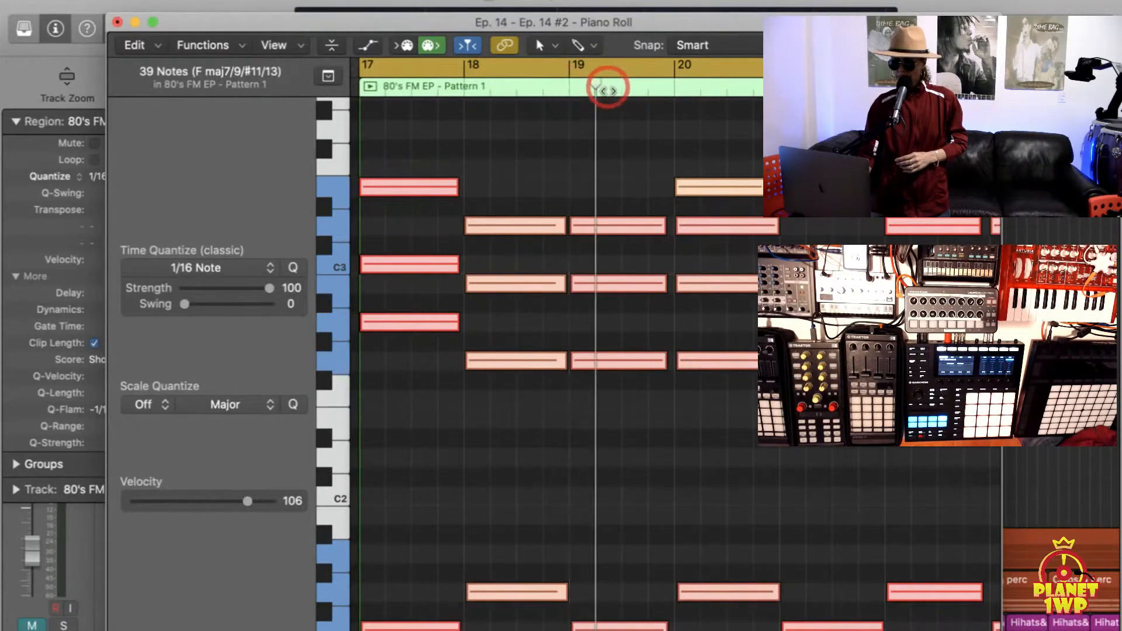
key(space)
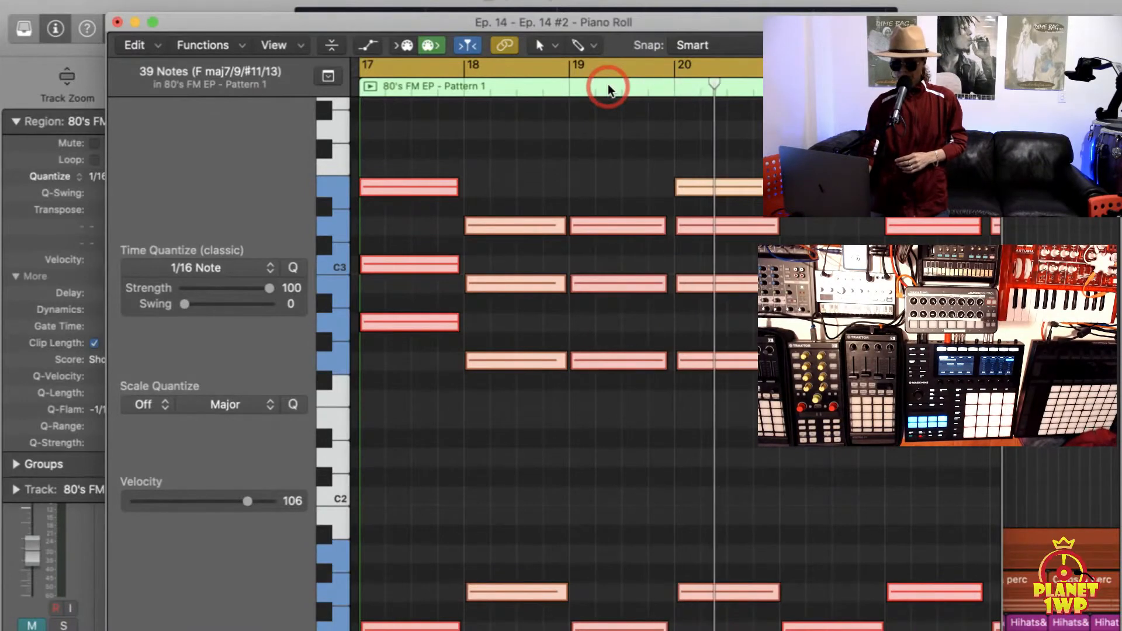
click(475, 192)
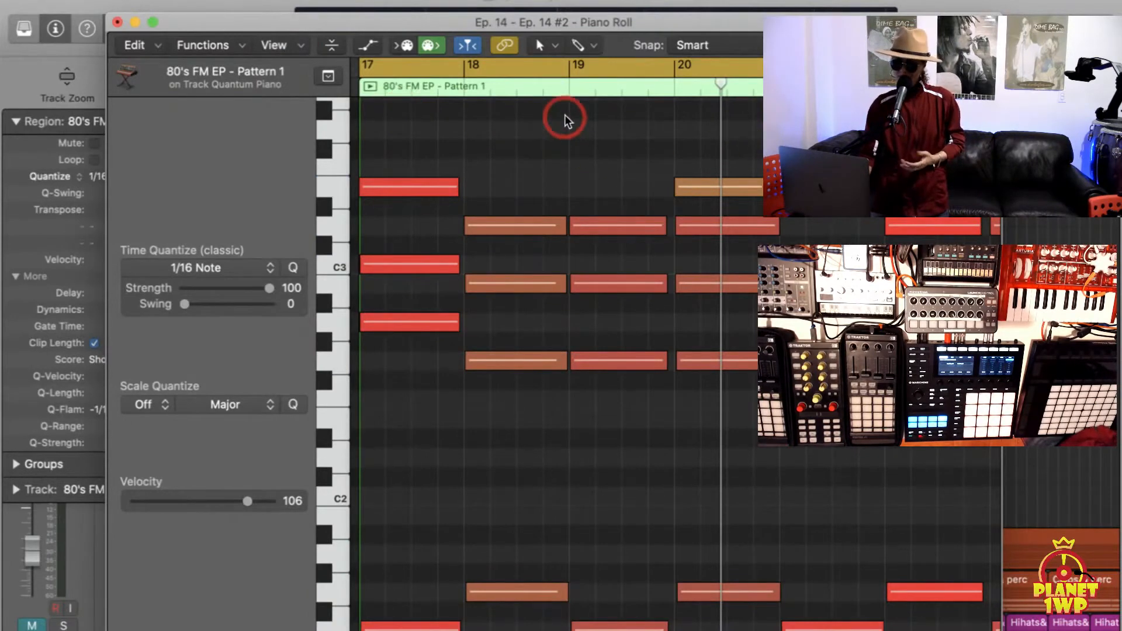
click(118, 22)
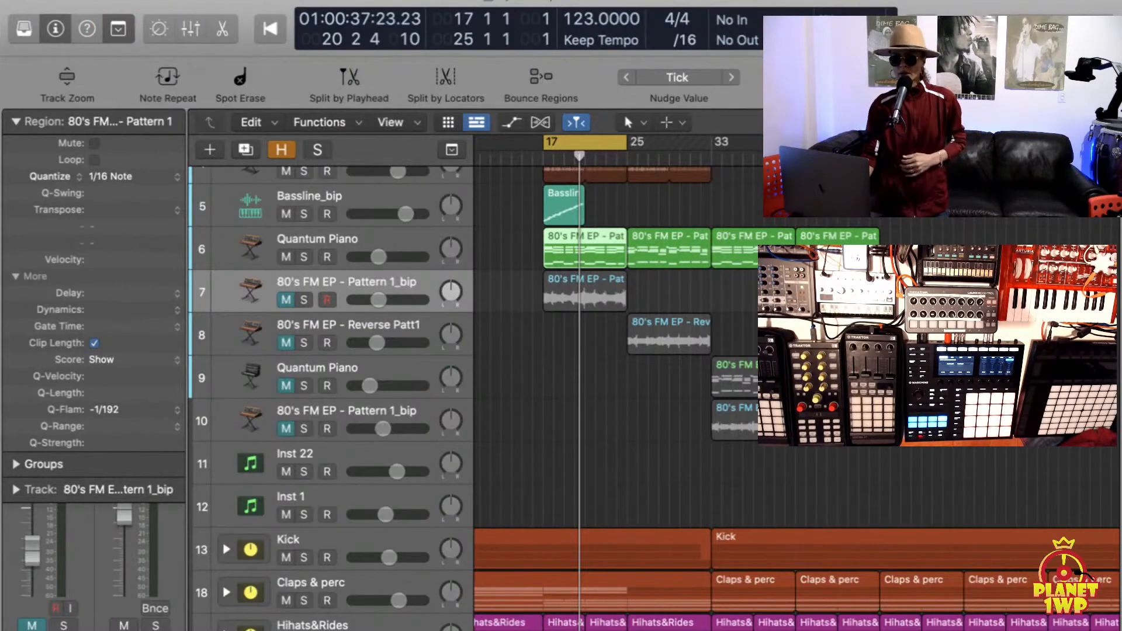
Enable chasing of Notes in the project's MIDI Chase settings, and close the settings
click(140, 0)
mouse_move(197, 239)
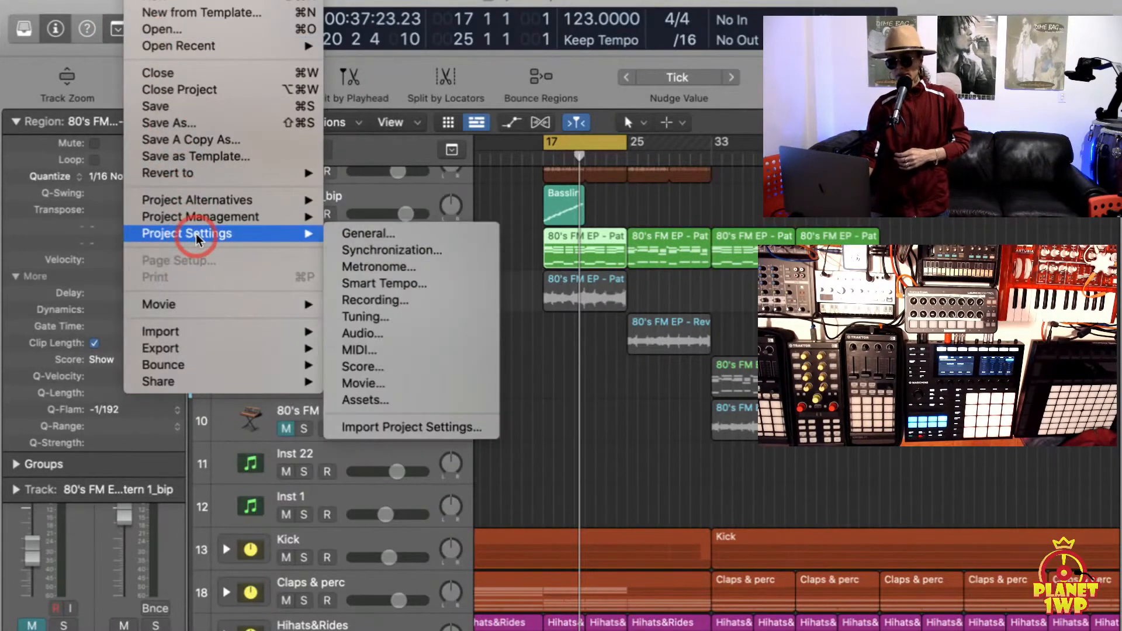
click(407, 350)
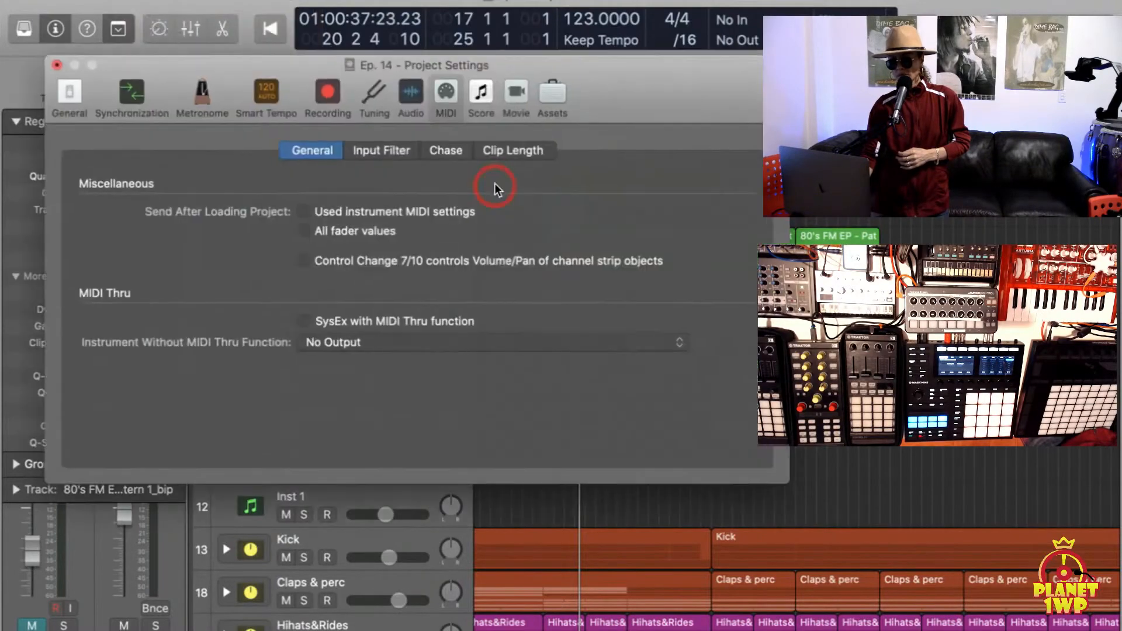
click(448, 150)
click(86, 182)
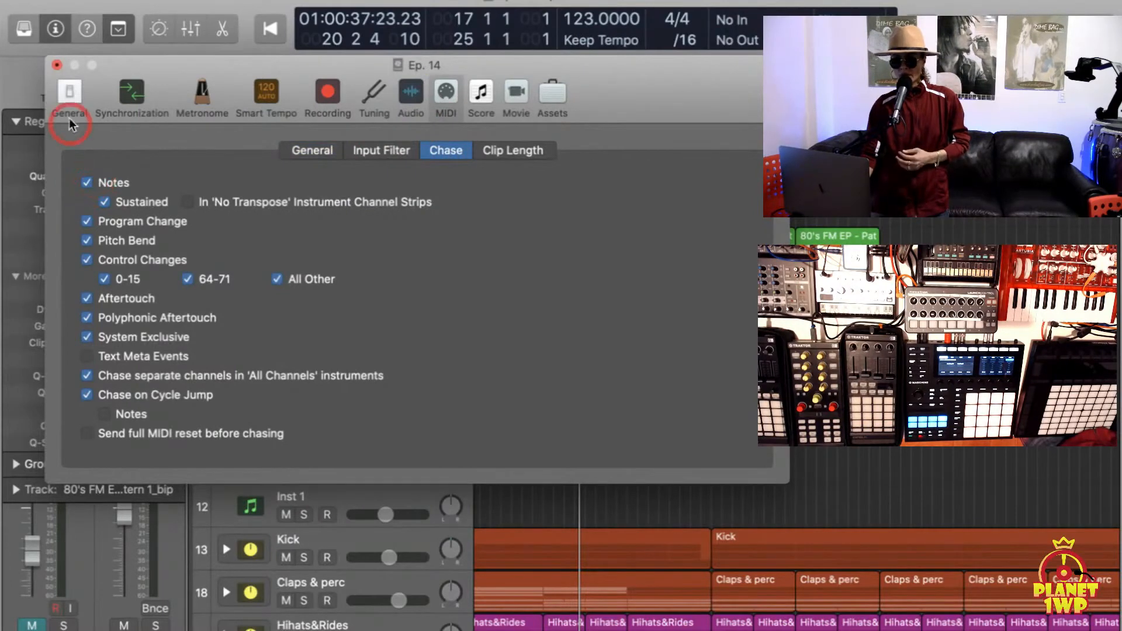
click(58, 63)
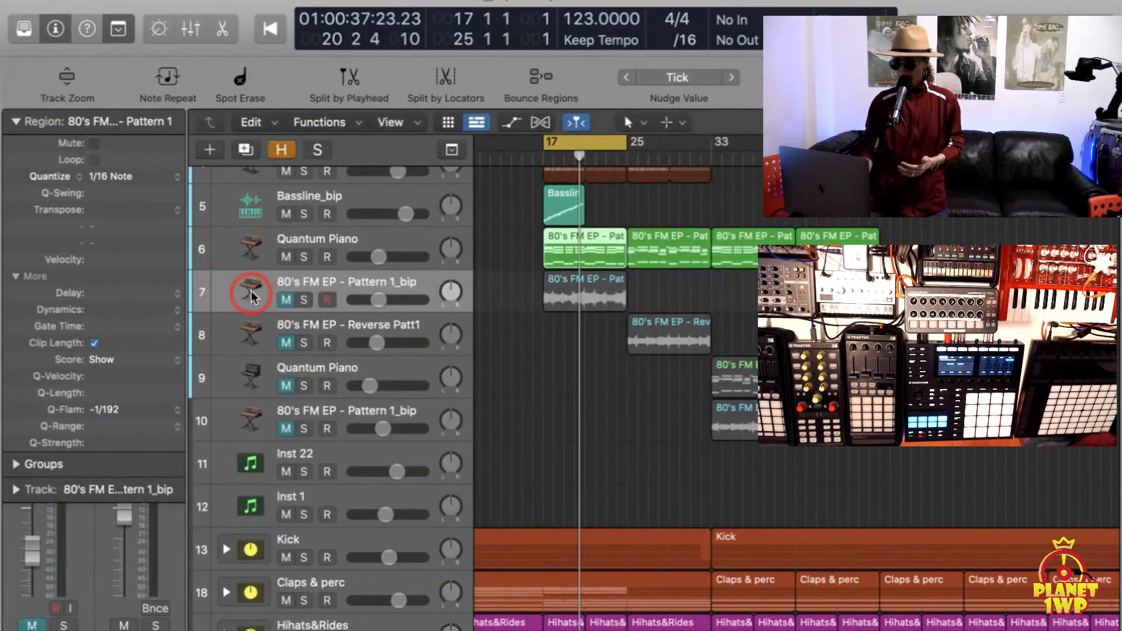